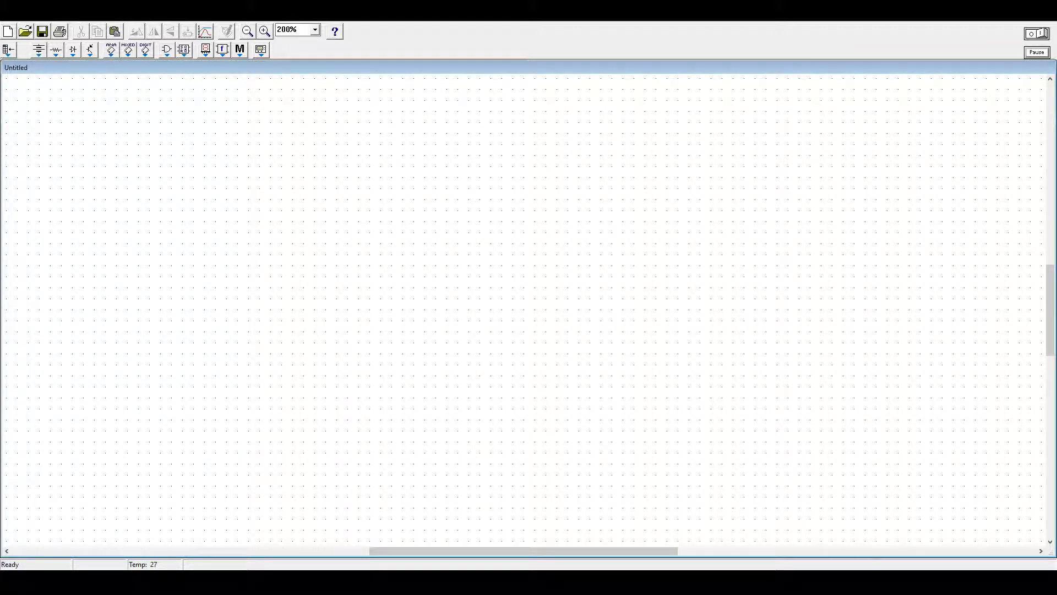
- Place a clock source on the blank schematic and set its frequency to 1 Hz
left_click(38, 50)
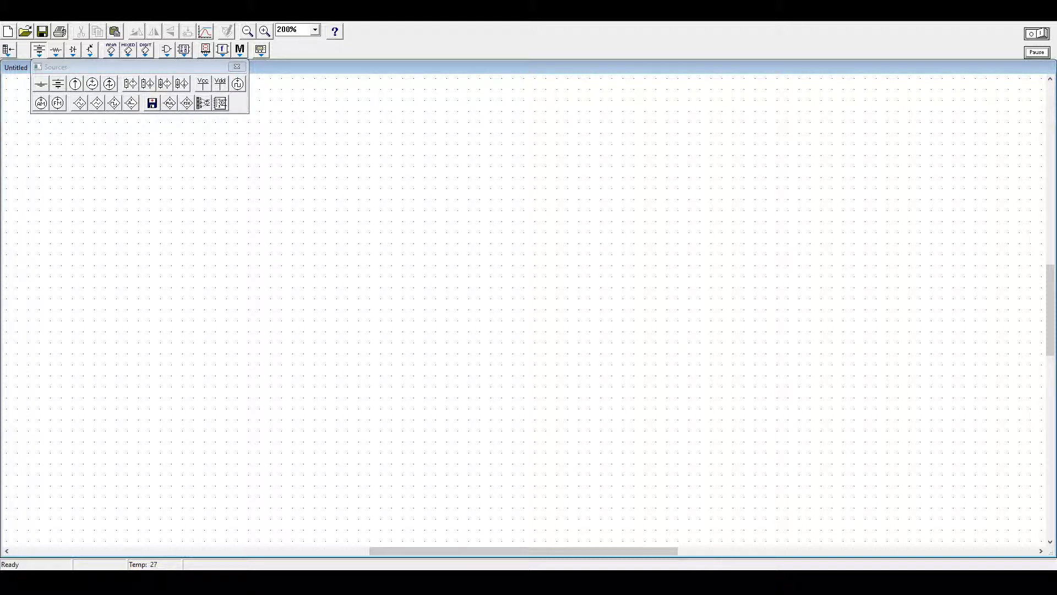
left_click_drag(237, 84, 238, 396)
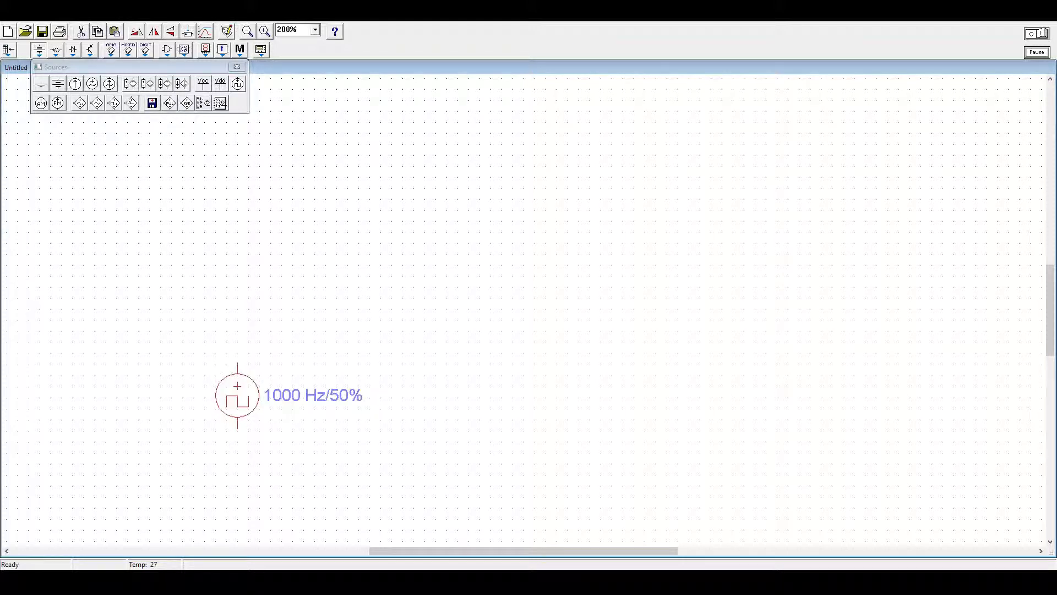
double_click(238, 396)
key("Return")
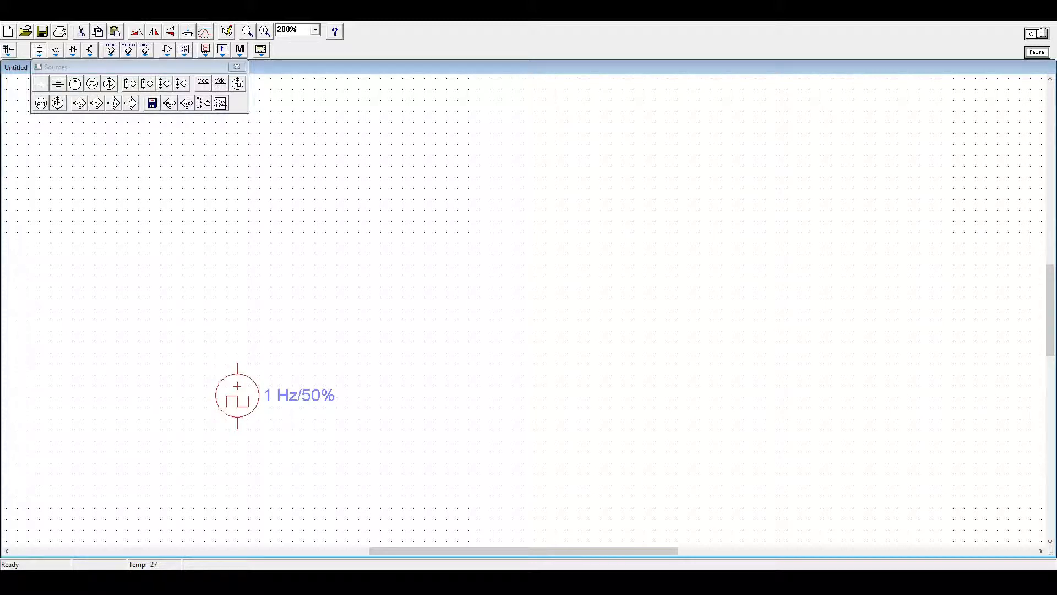
- Place a 5 V battery beside the clock source and wire both negative terminals to a new ground below them
left_click_drag(57, 83, 160, 392)
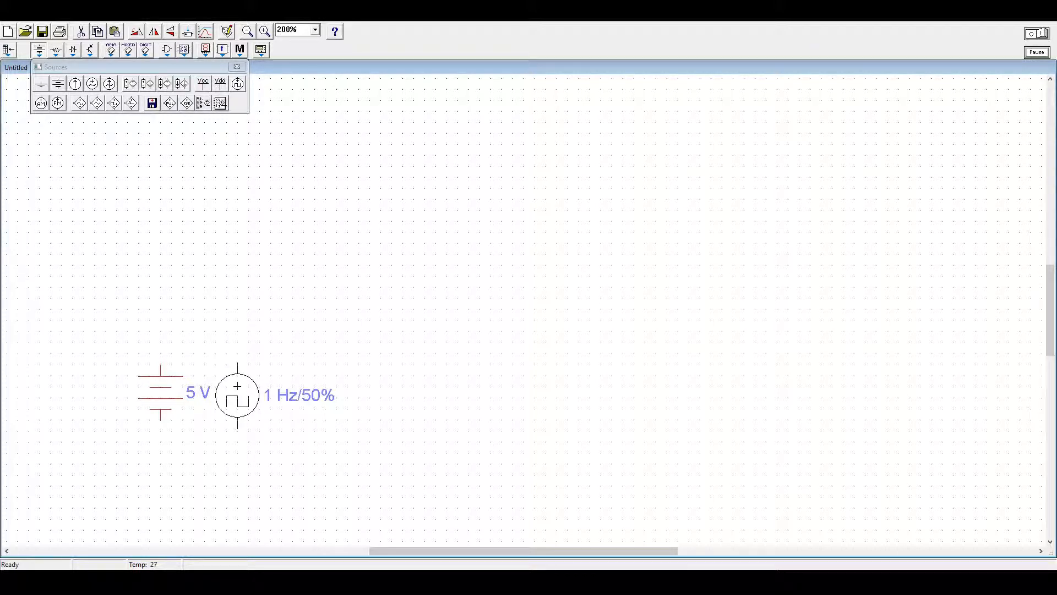
left_click_drag(41, 83, 193, 470)
mouse_move(160, 420)
left_mouse_down()
mouse_move(160, 456)
mouse_move(194, 440)
mouse_move(194, 452)
mouse_move(237, 447)
mouse_move(194, 441)
left_mouse_up()
left_click(253, 468)
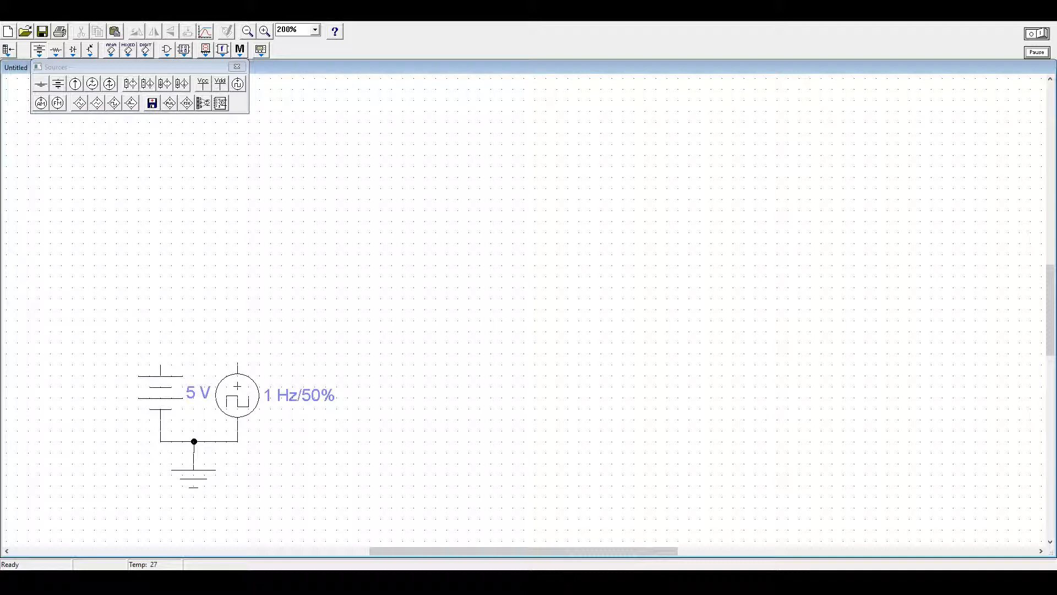
- Place a JK flip-flop with active high asynch inputs above the clock source and wire its clock input to that source
left_click(184, 50)
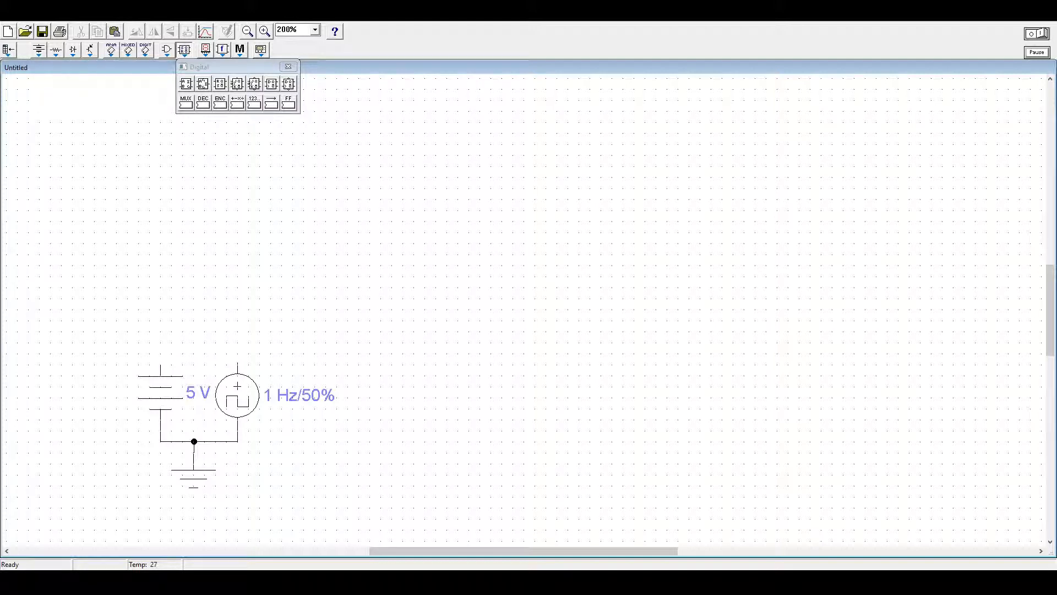
left_click_drag(238, 84, 281, 287)
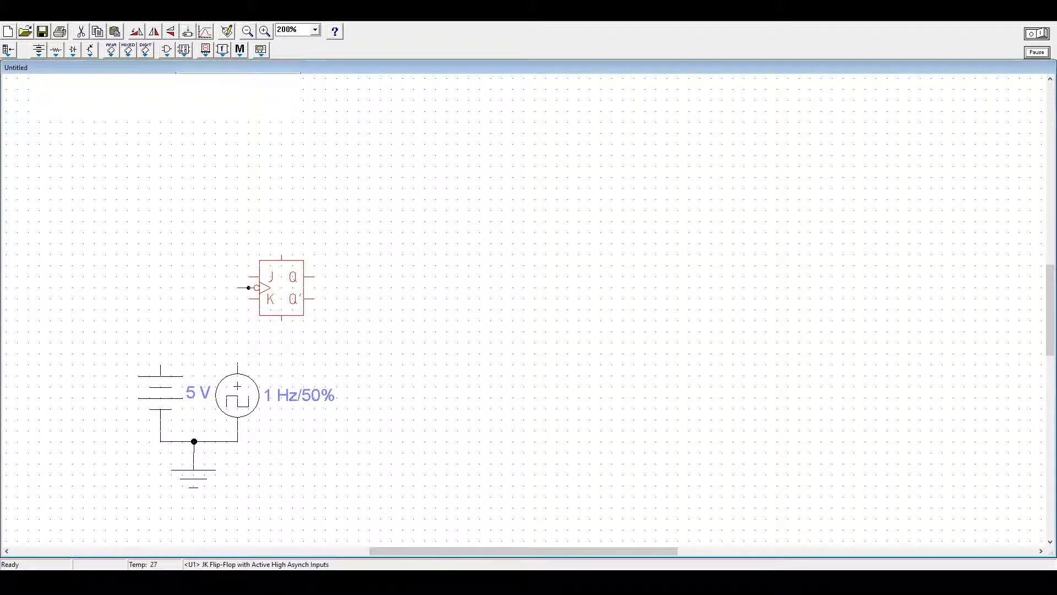
left_click_drag(249, 287, 237, 363)
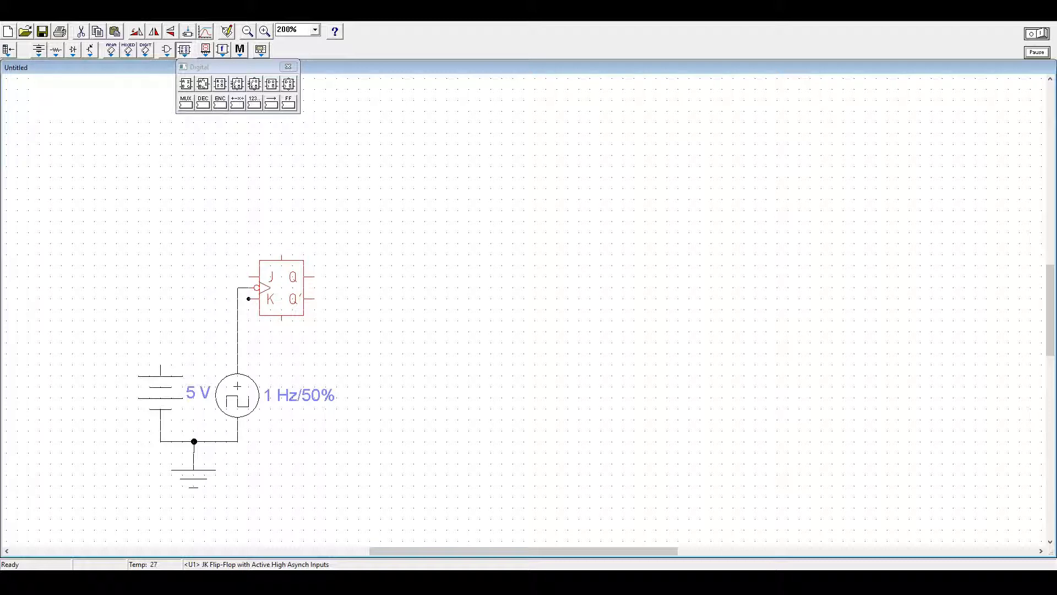
- Wire both the J and K inputs of the flip-flop to the battery's positive terminal
left_click_drag(248, 299, 161, 365)
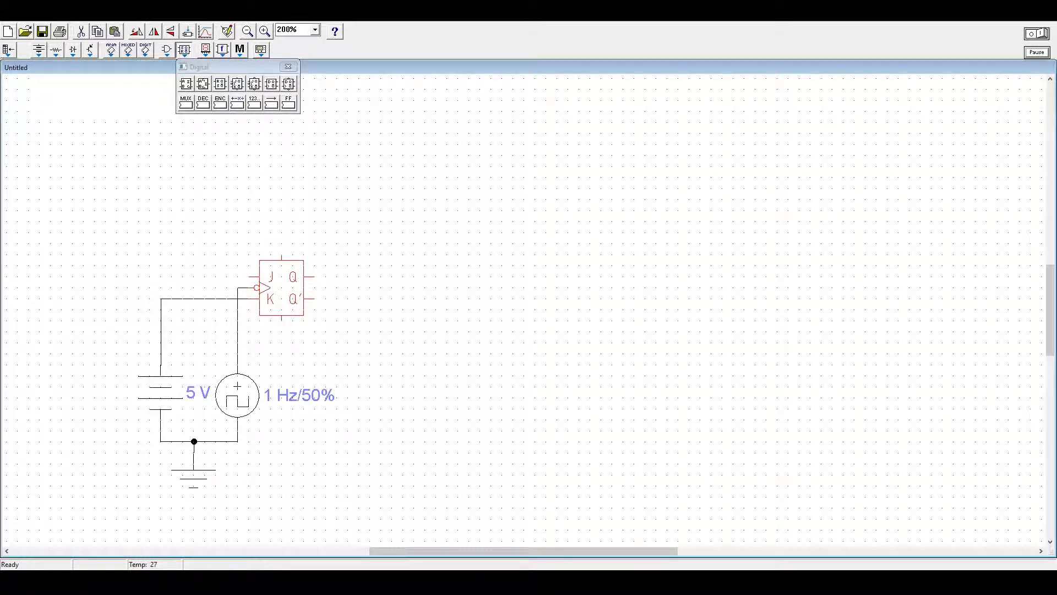
left_click(161, 336)
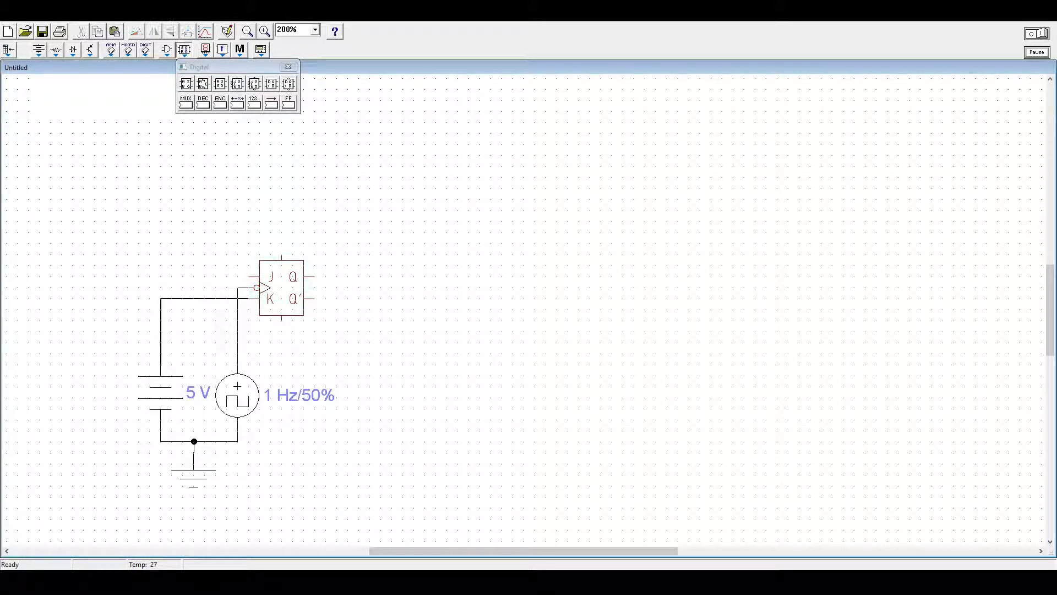
left_click(199, 335)
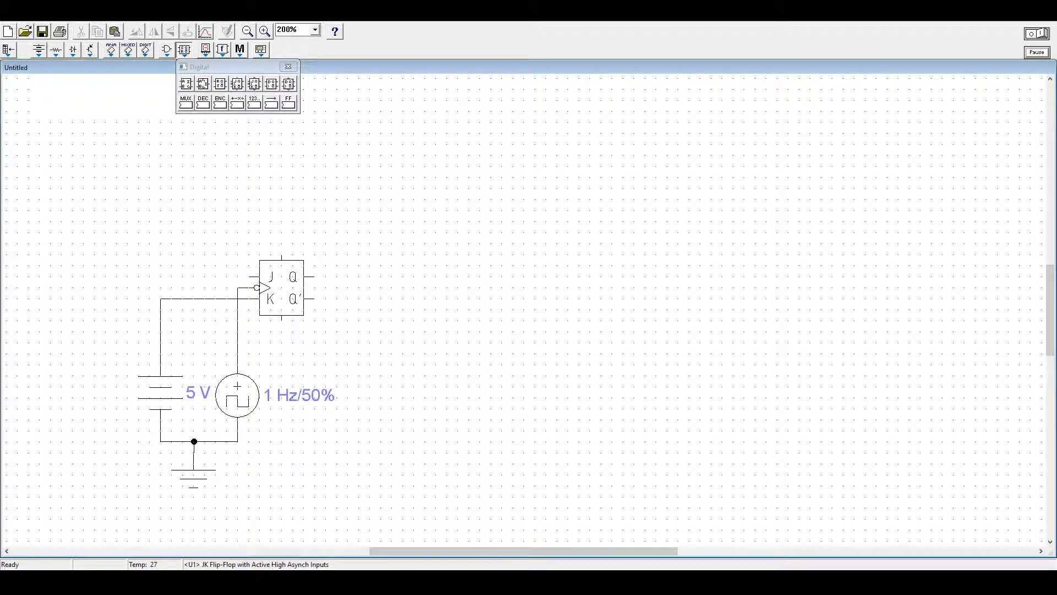
mouse_move(248, 277)
left_mouse_down()
mouse_move(162, 277)
mouse_move(161, 298)
left_mouse_up()
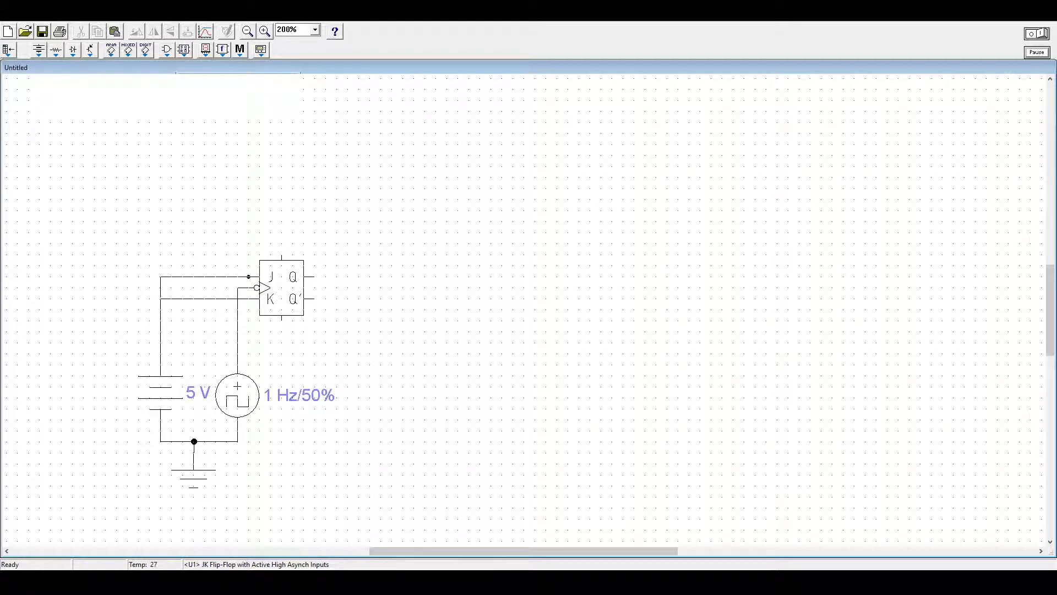
- Add a second JK flip-flop beside the first, with its K wired to the first's Q' and its clock input to the shared clock line
left_click(185, 50)
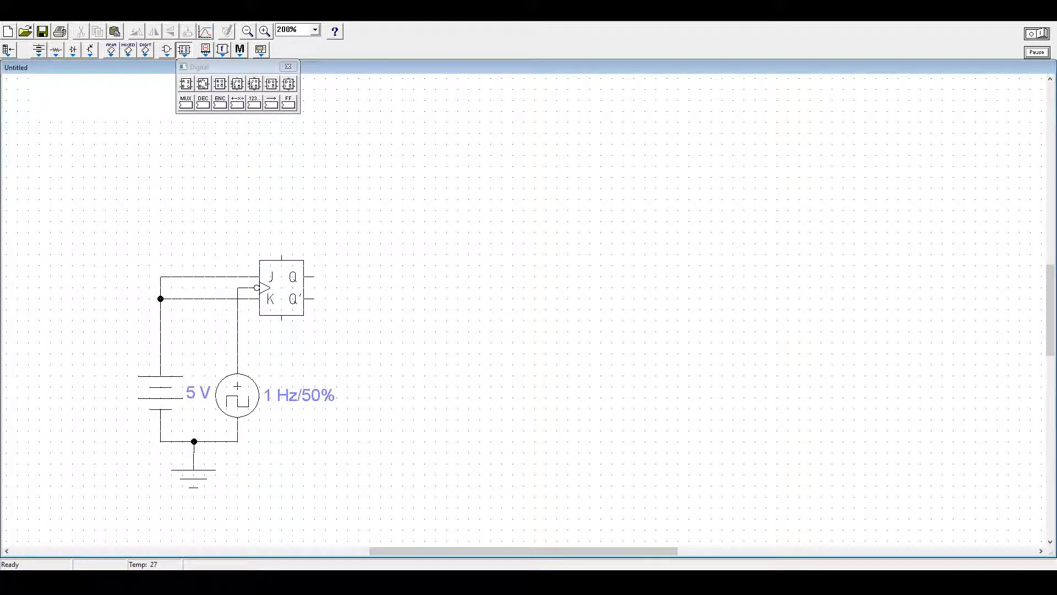
left_click_drag(237, 84, 391, 288)
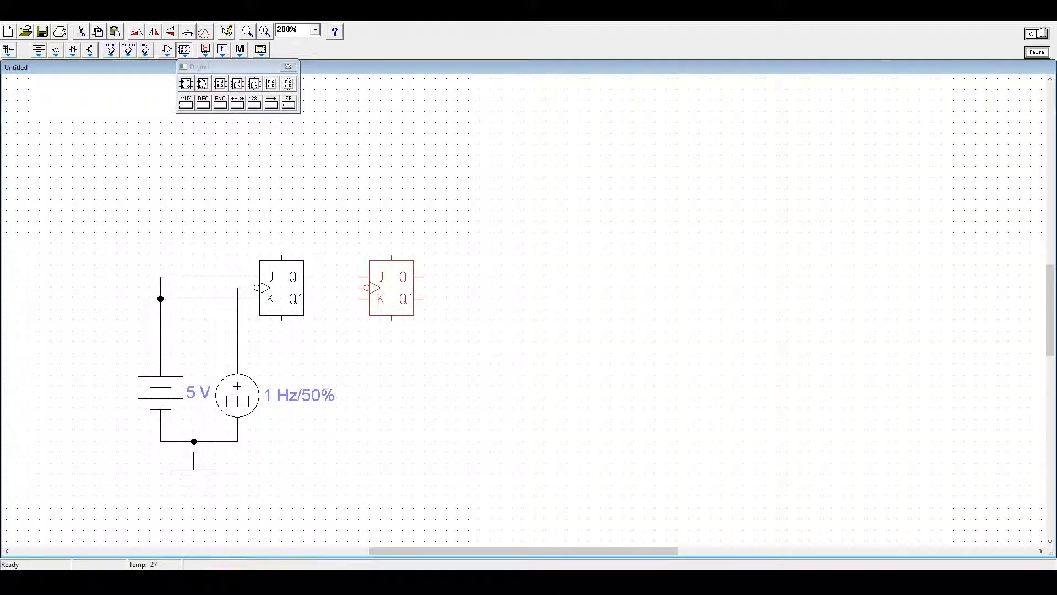
left_click_drag(314, 298, 358, 299)
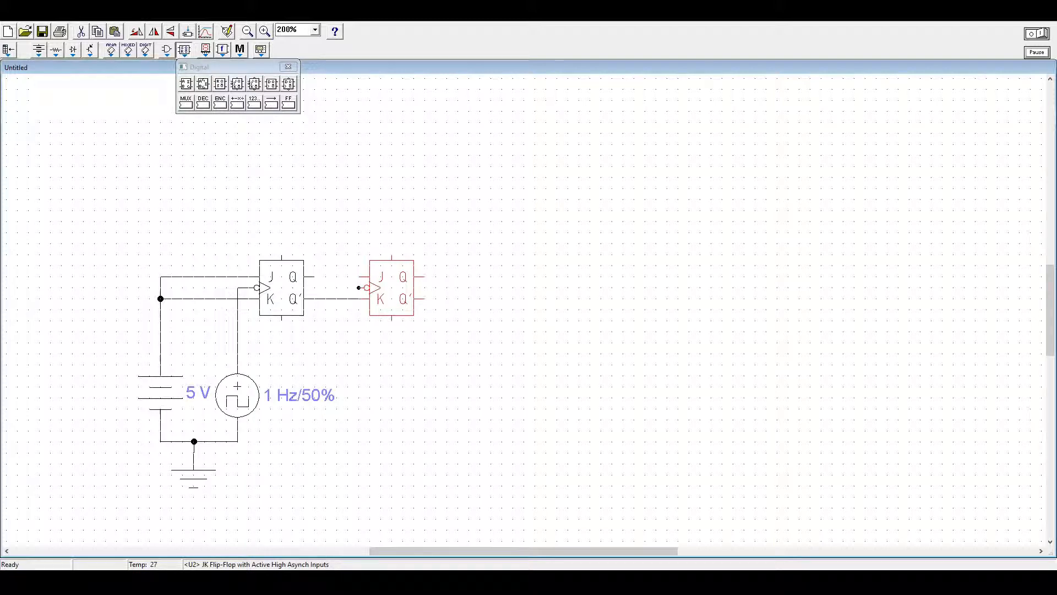
left_click_drag(359, 287, 337, 354)
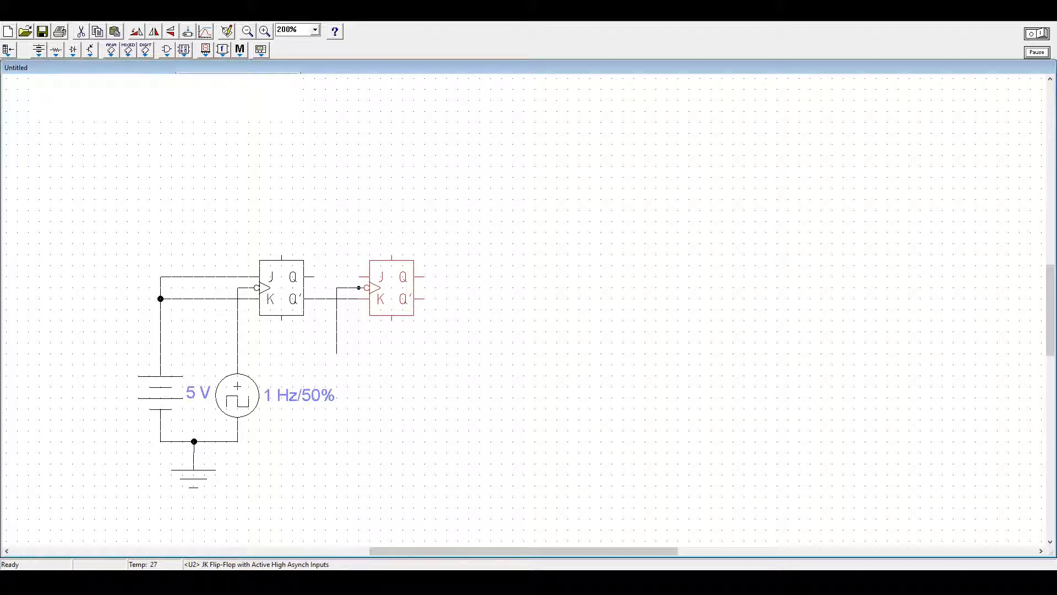
left_click_drag(336, 354, 238, 354)
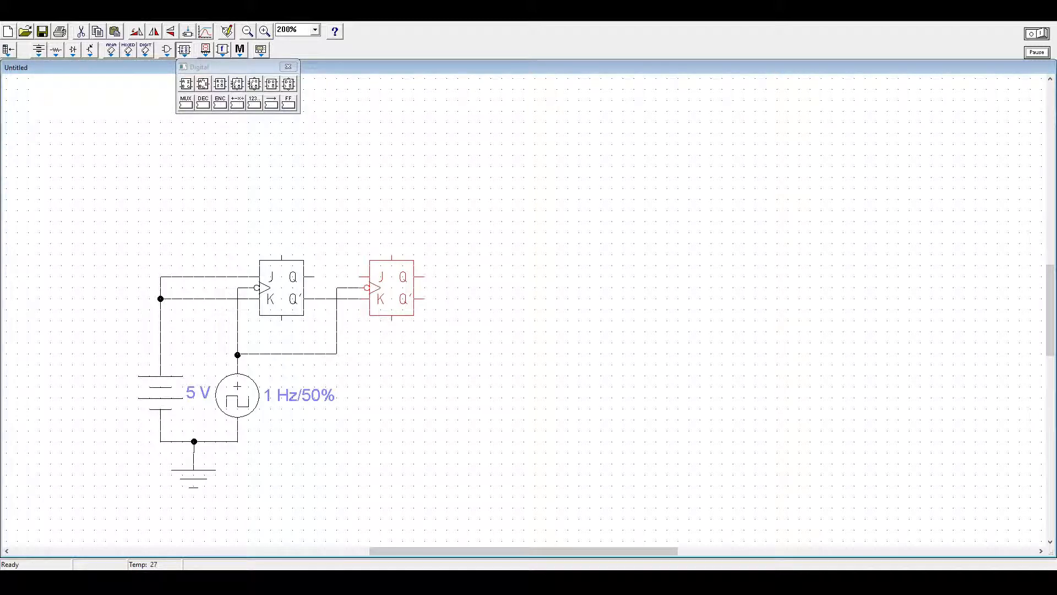
- Place a 2-input AND gate below and to the right of the second flip-flop
left_click(167, 50)
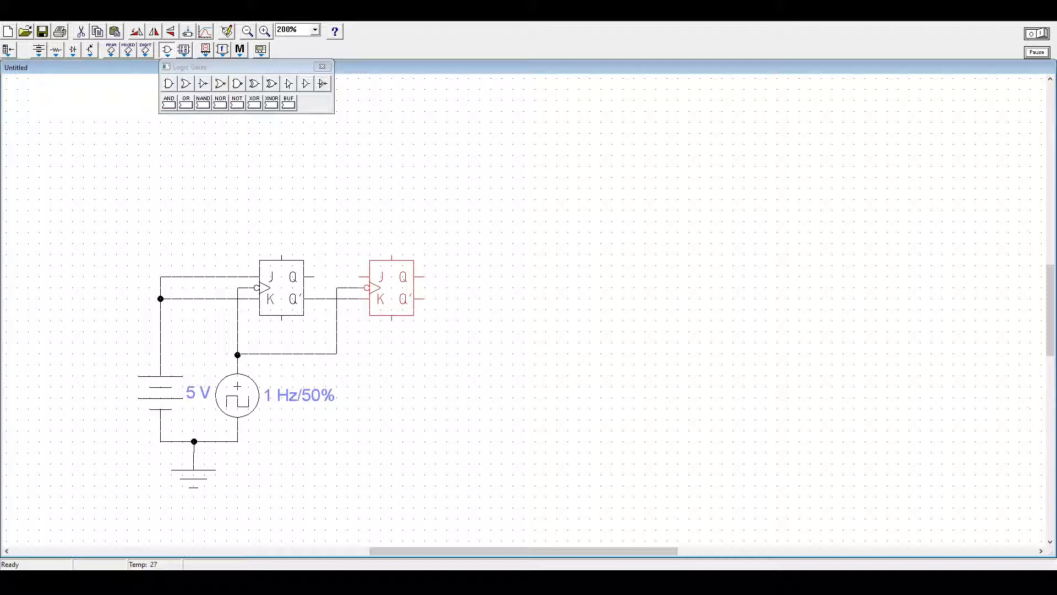
left_click_drag(169, 84, 471, 332)
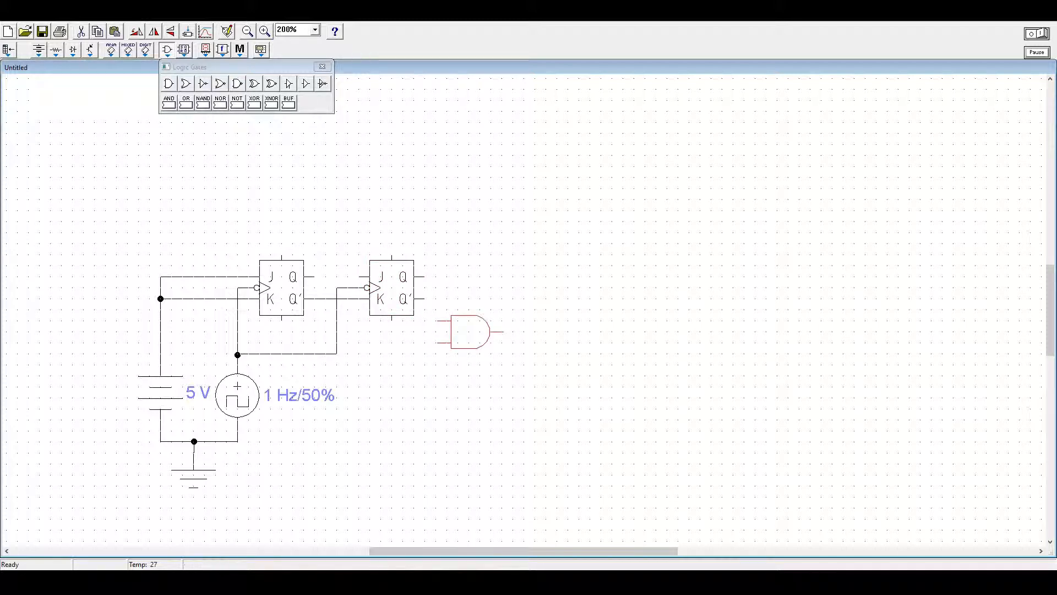
left_click(495, 380)
- Move the battery, clock source and ground lower, and shift the clock line's junction and horizontal segment down as well
left_click_drag(86, 365, 393, 522)
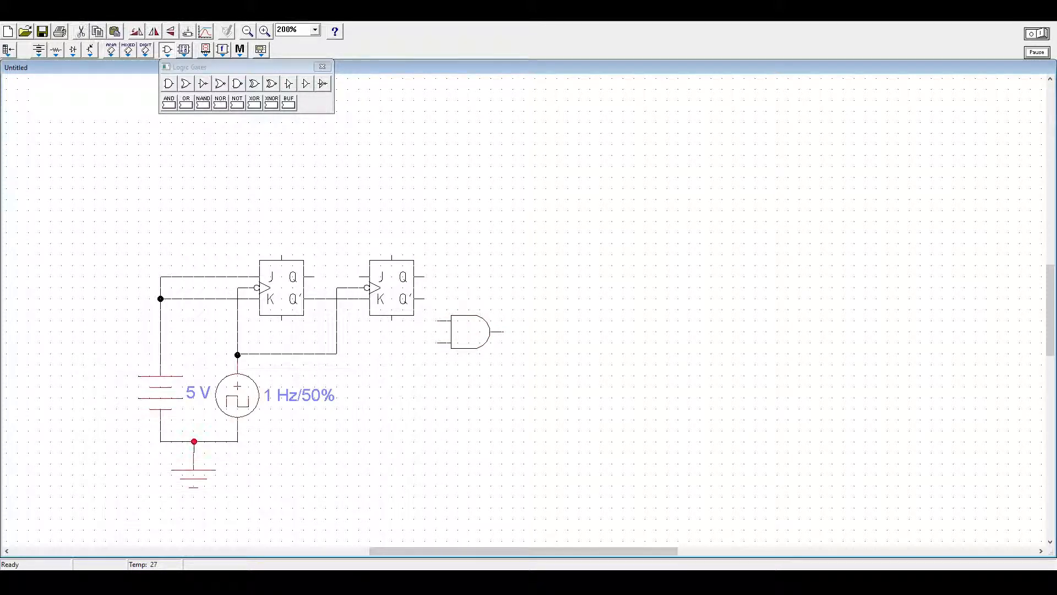
left_click_drag(238, 395, 236, 404)
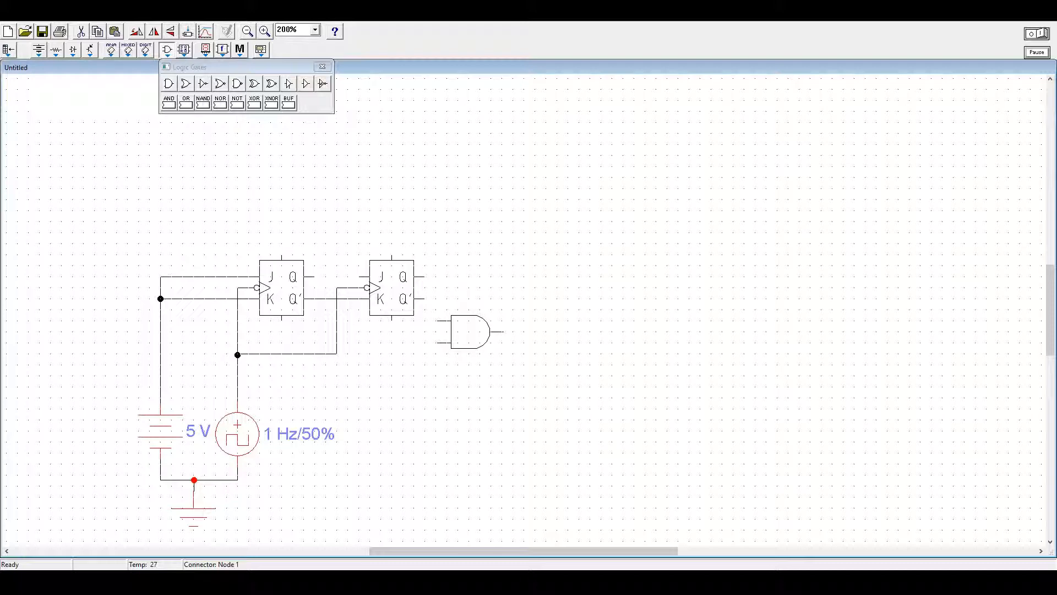
left_click_drag(237, 355, 237, 386)
left_click_drag(288, 354, 287, 386)
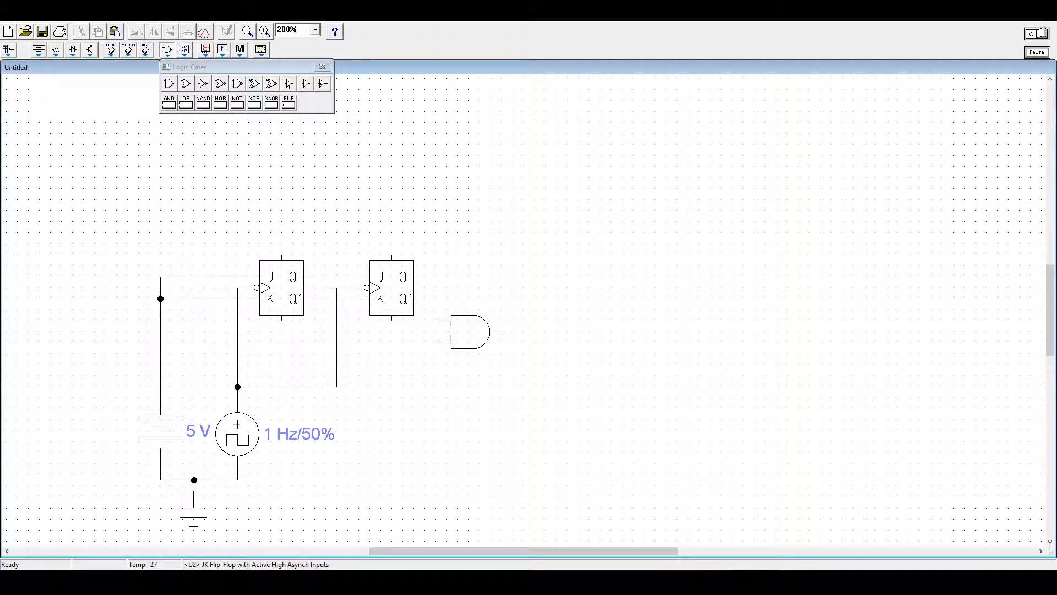
- Tie the second flip-flop's J input to its K wire, and position the AND gate lower and slightly farther right
mouse_move(358, 276)
left_mouse_down()
mouse_move(341, 276)
mouse_move(348, 297)
left_mouse_up()
left_click(167, 50)
left_click_drag(168, 84, 471, 332)
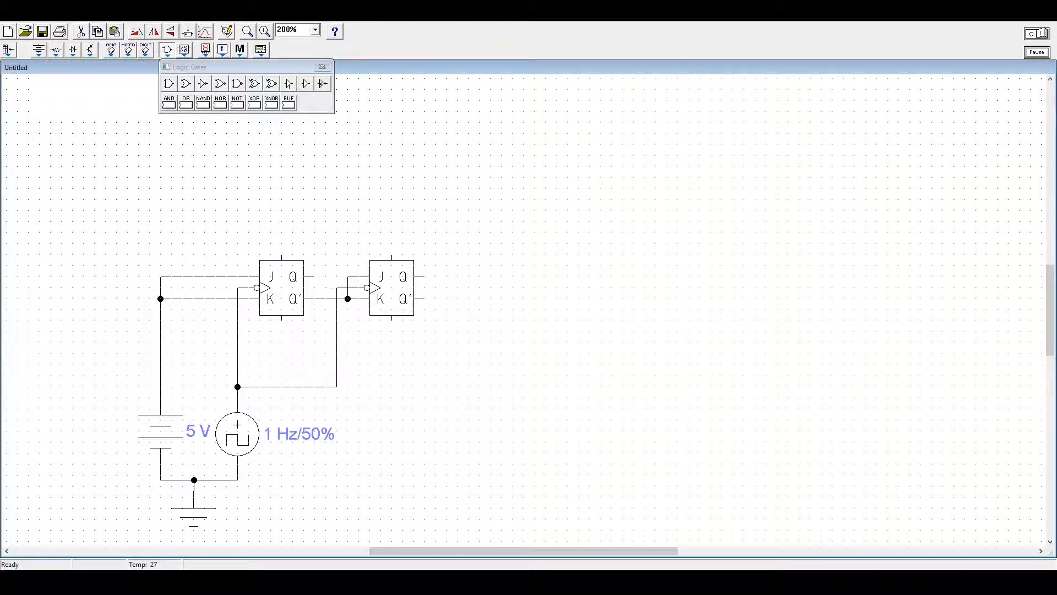
left_click_drag(470, 332, 469, 354)
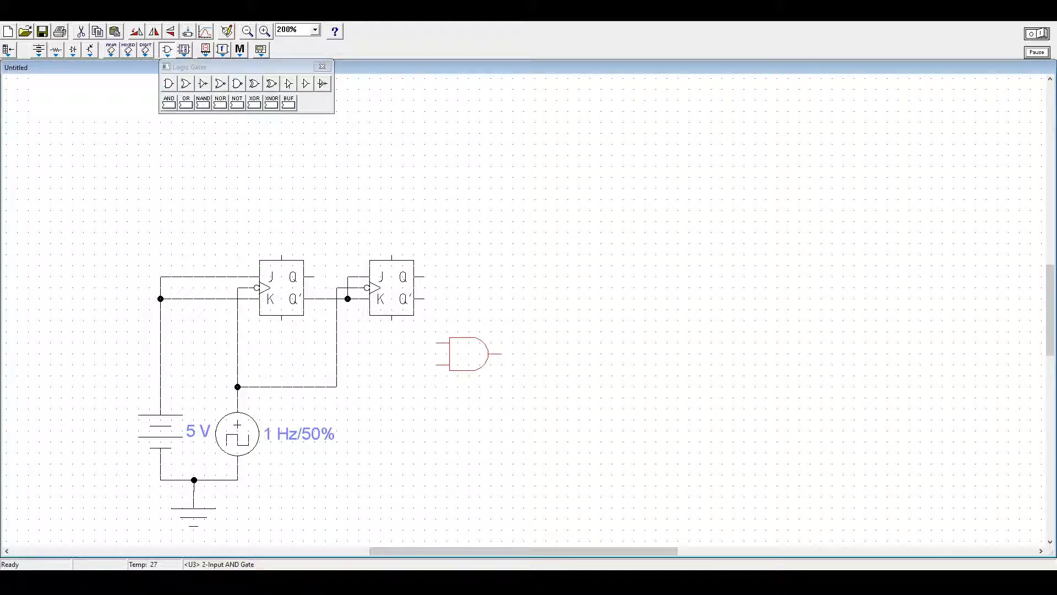
key("Delete")
left_click_drag(469, 353, 481, 353)
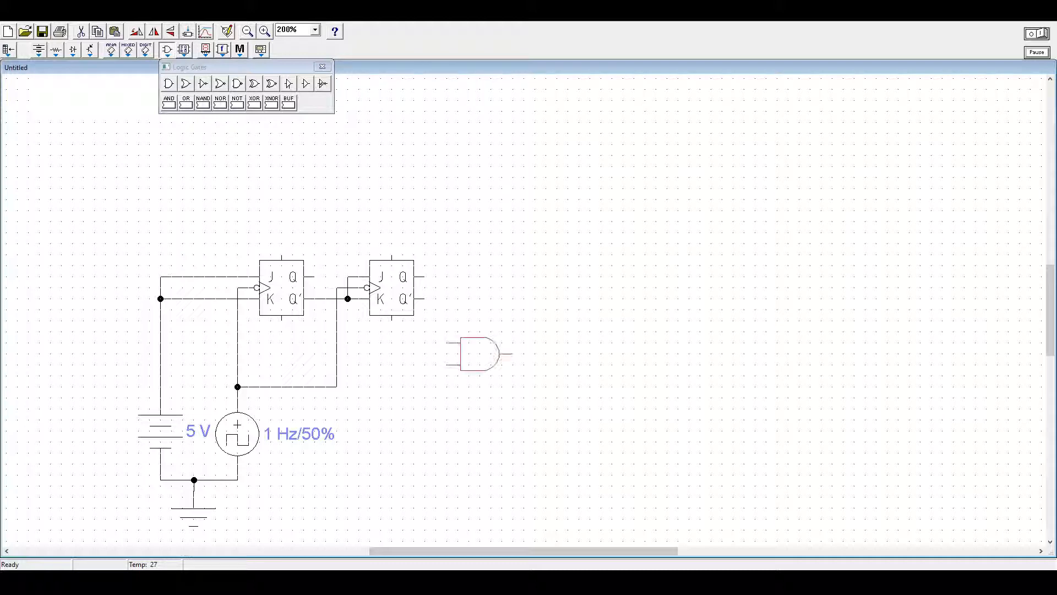
- Wire the second flip-flop's Q' to the AND gate's upper input and the first flip-flop's Q' node to its lower input
left_click_drag(424, 298, 438, 342)
left_click(167, 50)
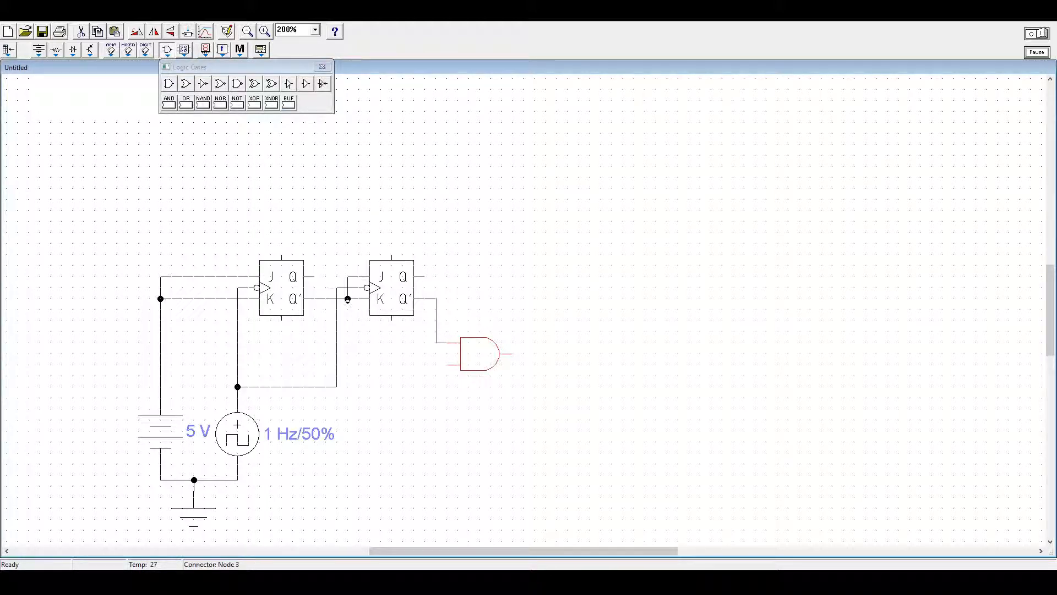
left_click_drag(347, 299, 447, 364)
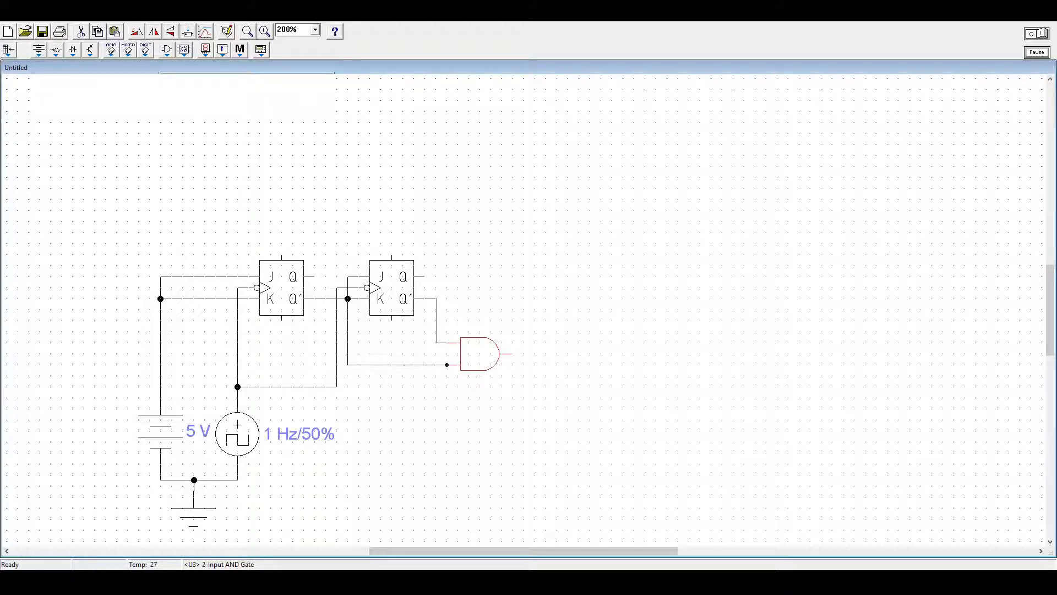
- Place a third JK flip-flop to the right of the AND gate and wire its clock input to the shared clock line
left_click(167, 50)
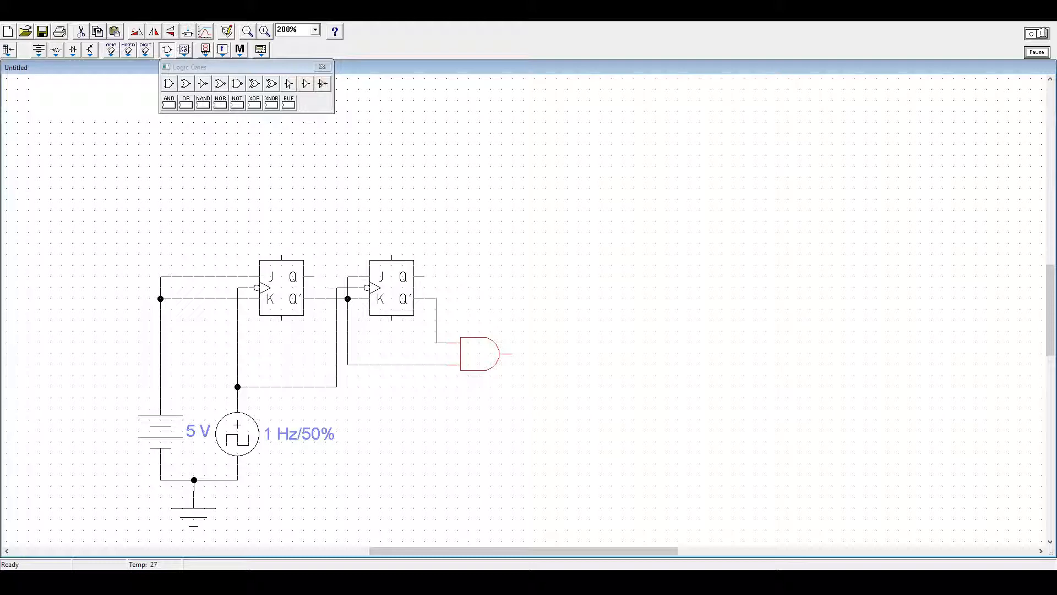
left_click(184, 49)
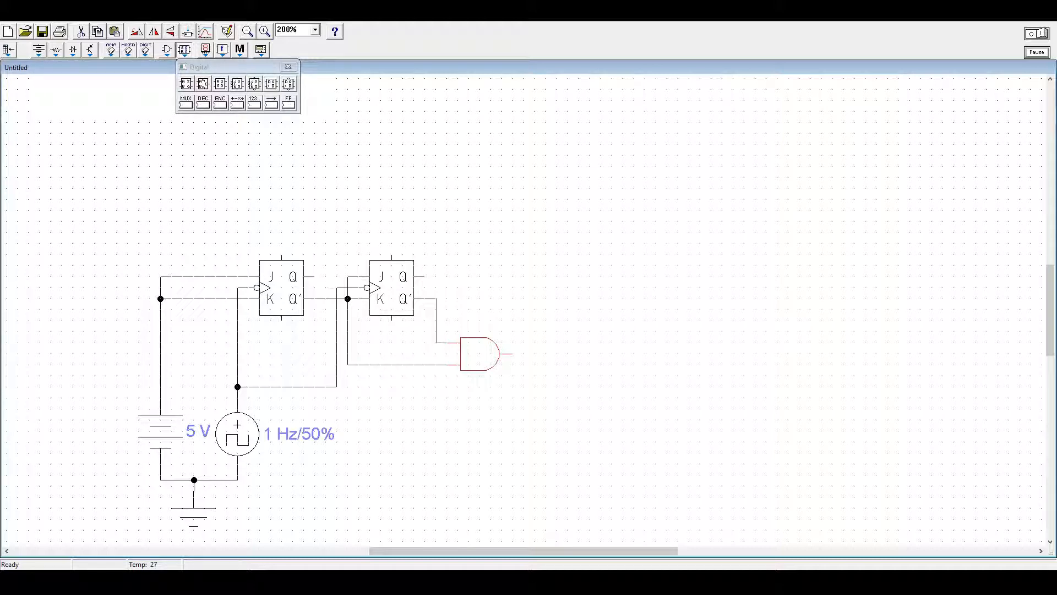
left_click_drag(237, 84, 579, 288)
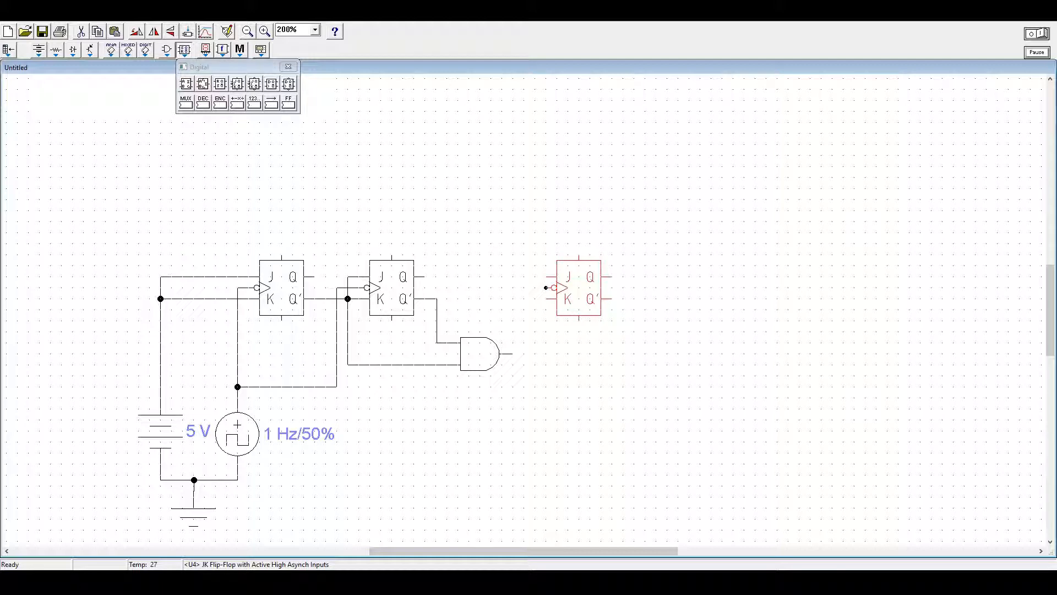
left_click_drag(547, 287, 523, 388)
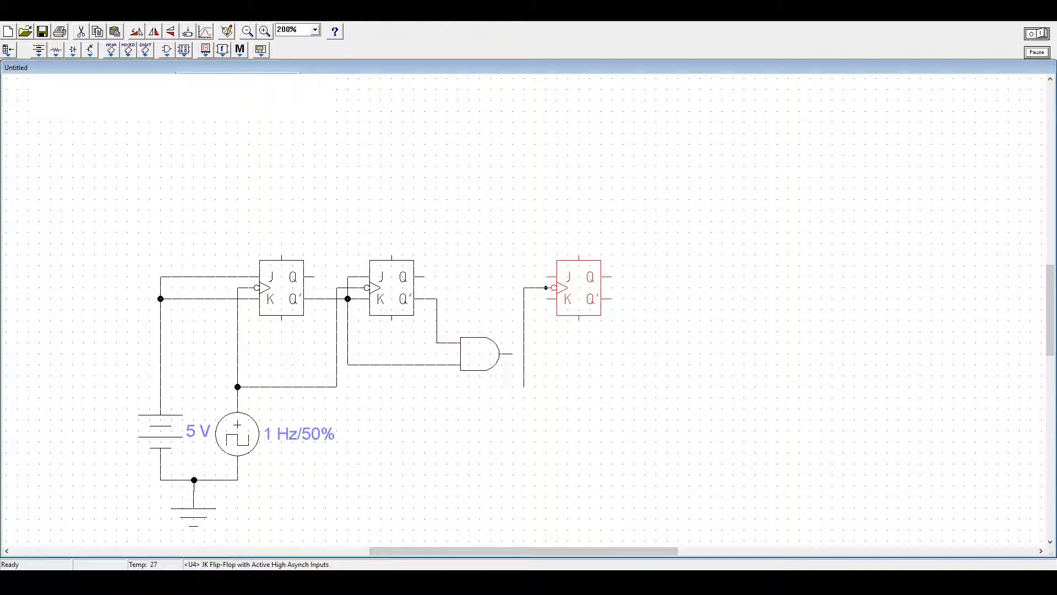
left_click_drag(524, 388, 337, 387)
left_click(184, 49)
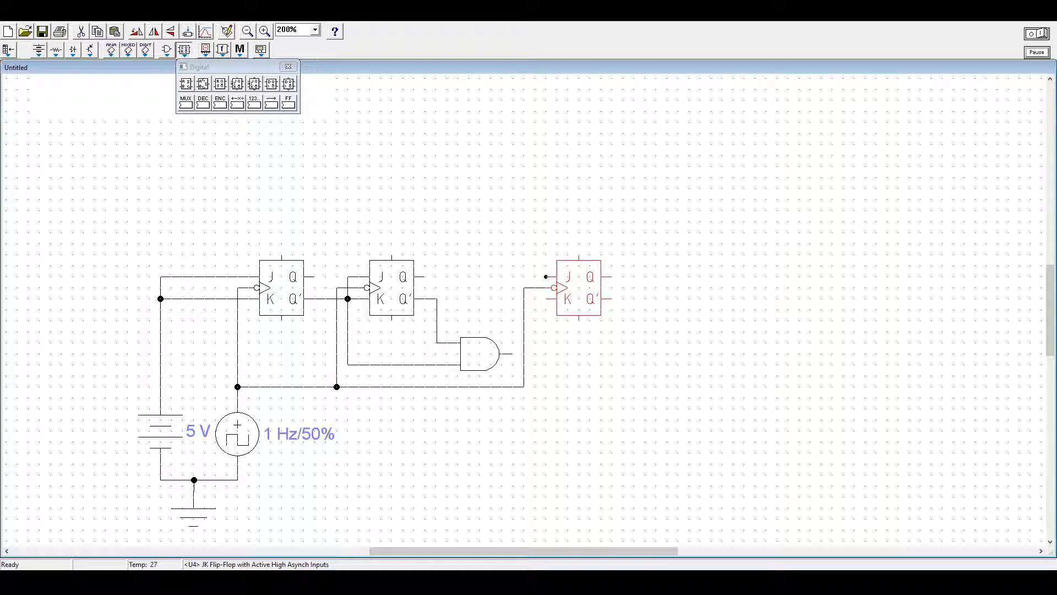
- Try to tie the third flip-flop's J and K inputs together, and wire its K input to the AND gate's output
mouse_move(546, 277)
left_mouse_down()
mouse_move(536, 277)
mouse_move(535, 304)
left_mouse_up()
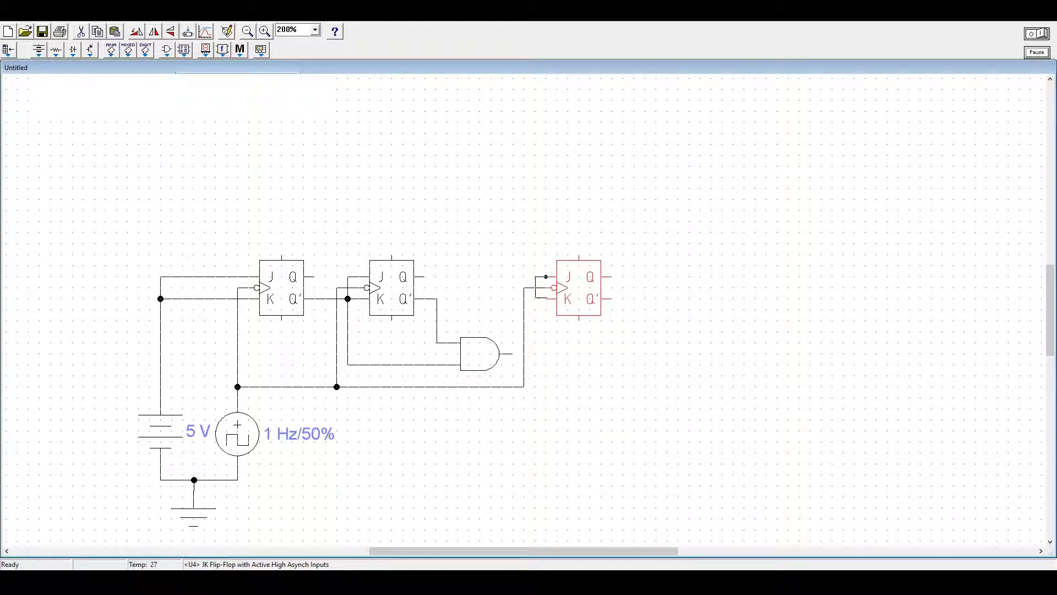
left_click_drag(548, 298, 553, 335)
mouse_move(546, 298)
left_mouse_down()
mouse_move(538, 350)
mouse_move(513, 353)
left_mouse_up()
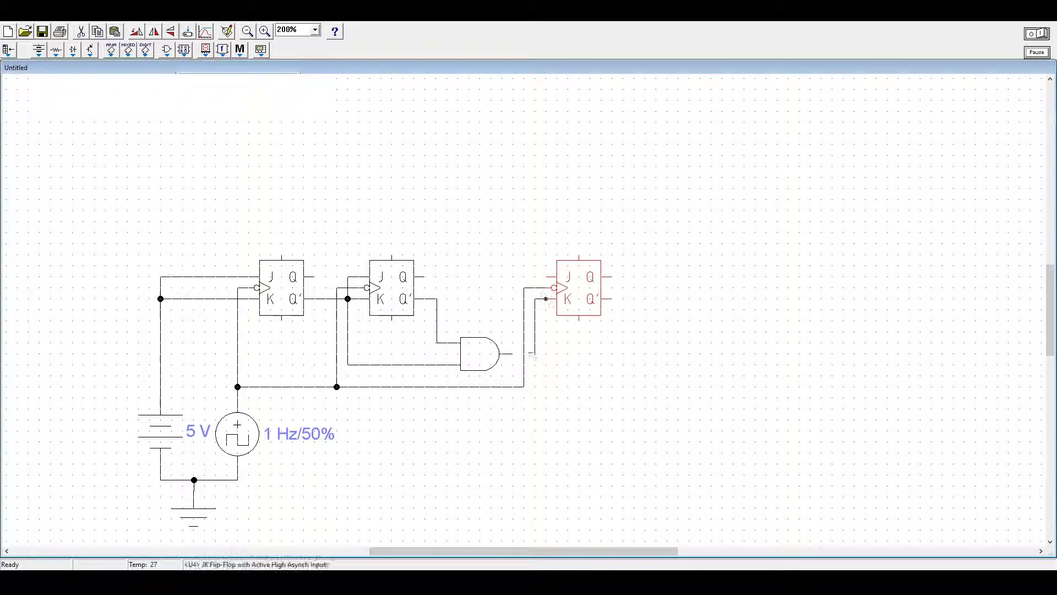
left_click(184, 50)
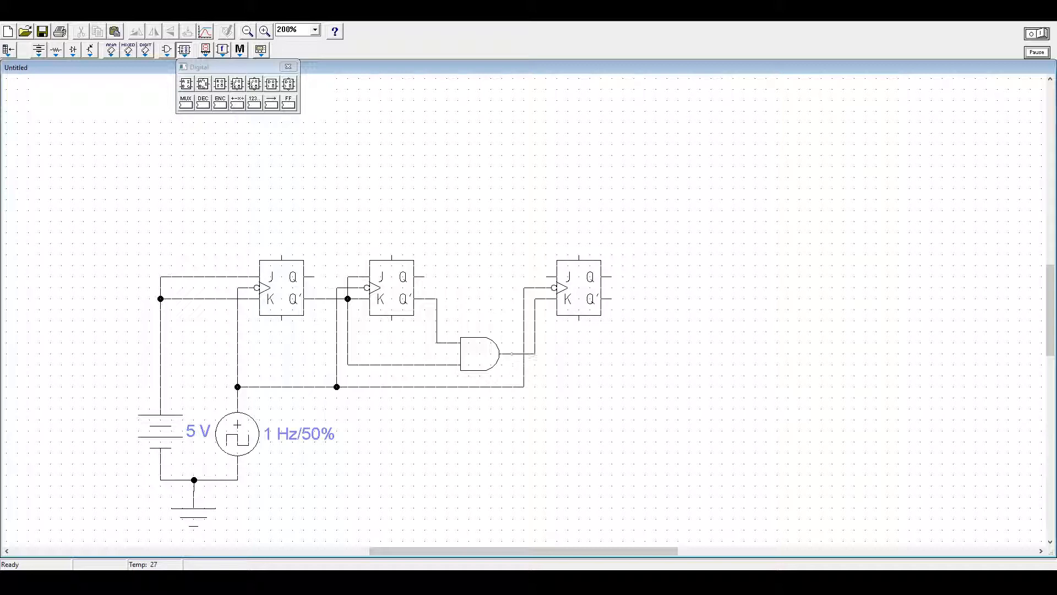
- Tie the third flip-flop's J input to the wire feeding its K input from the AND gate
left_click_drag(528, 354, 529, 352)
left_click_drag(547, 276, 535, 298)
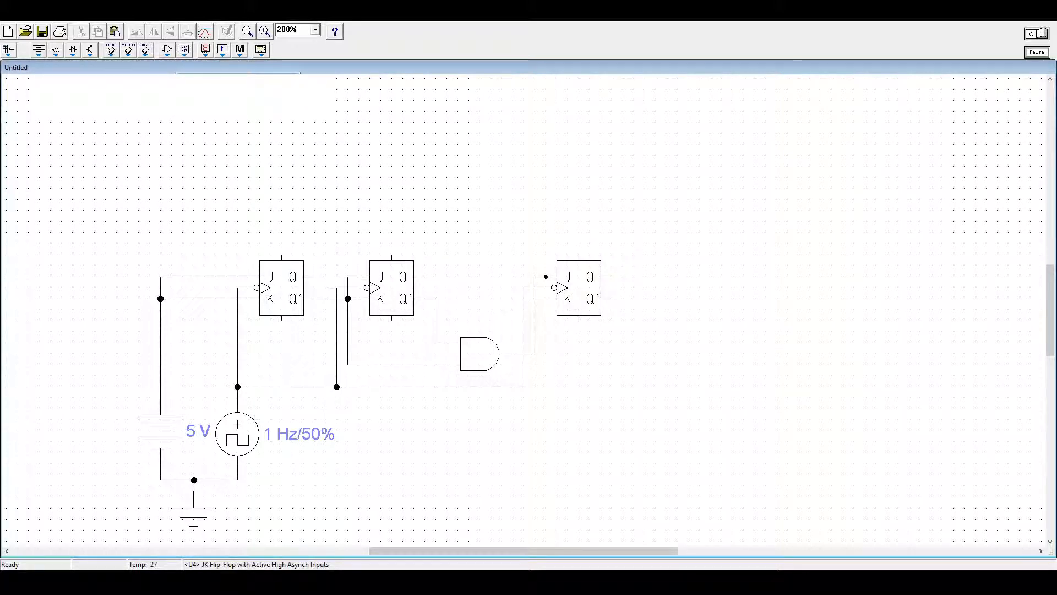
left_click(184, 50)
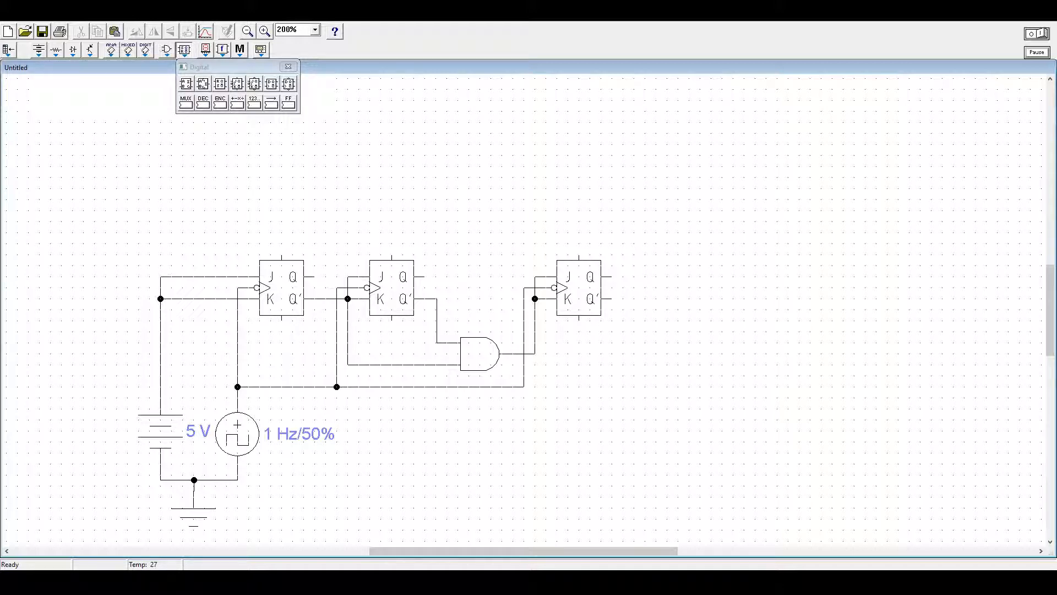
- Place a second 2-input AND gate past the third flip-flop, wiring its upper input to that flip-flop's Q' and its lower input to the first gate's output
left_click(167, 50)
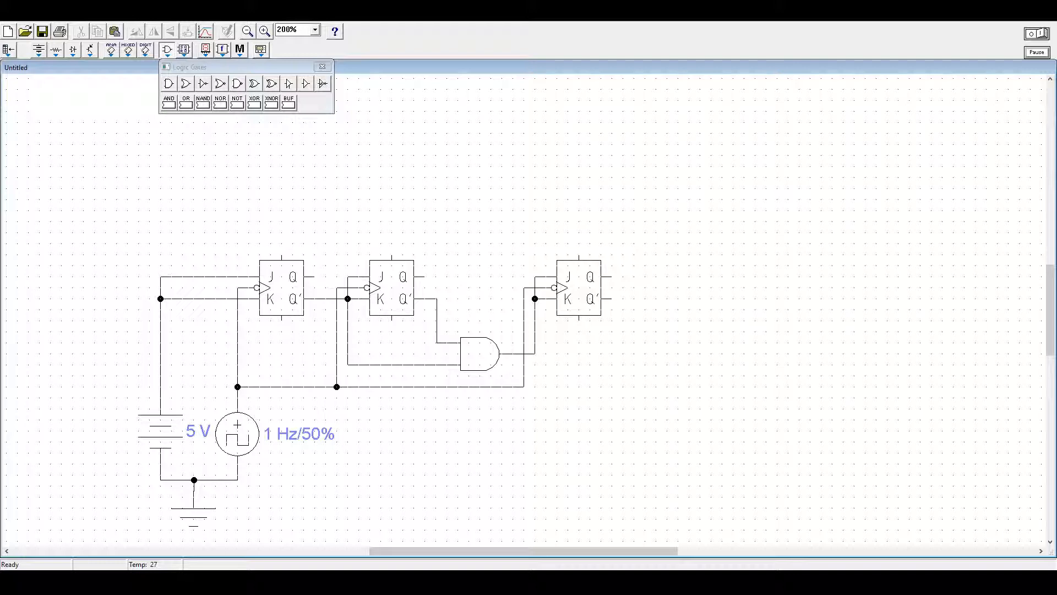
left_click_drag(169, 84, 667, 354)
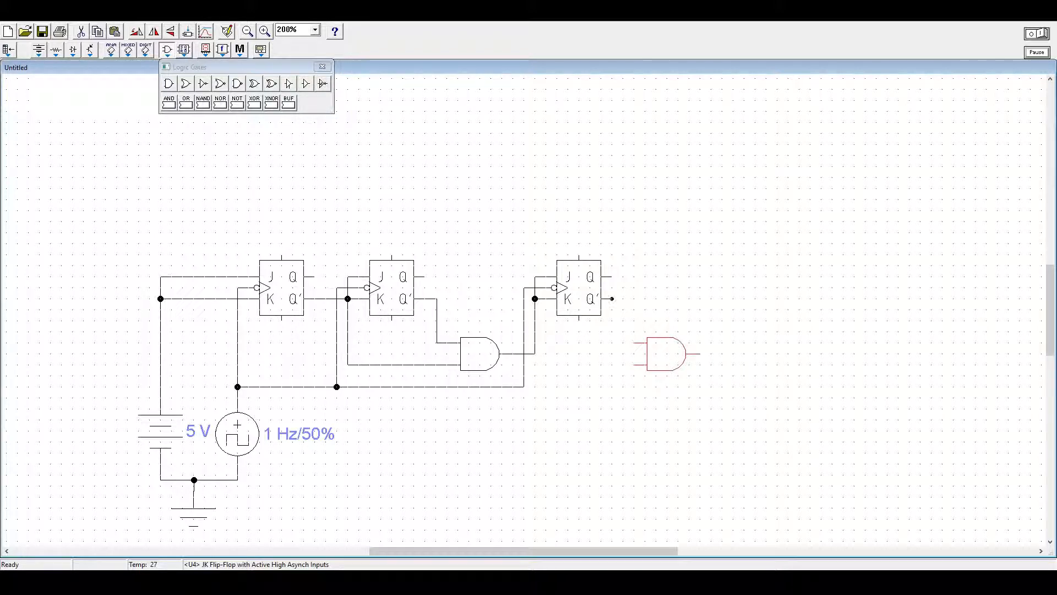
left_click_drag(612, 298, 624, 346)
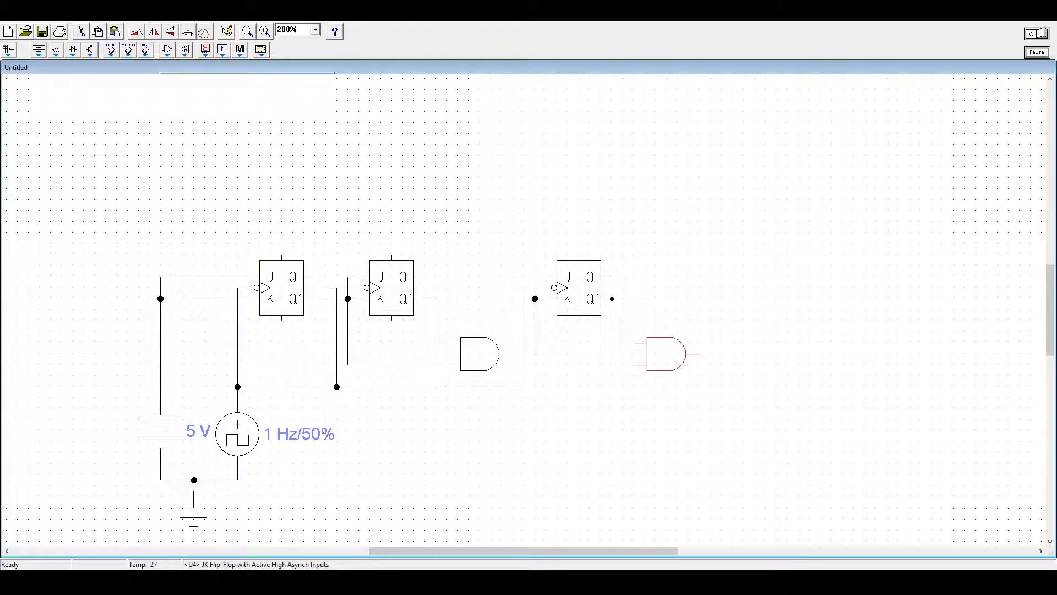
left_click_drag(623, 342, 633, 342)
left_click(167, 50)
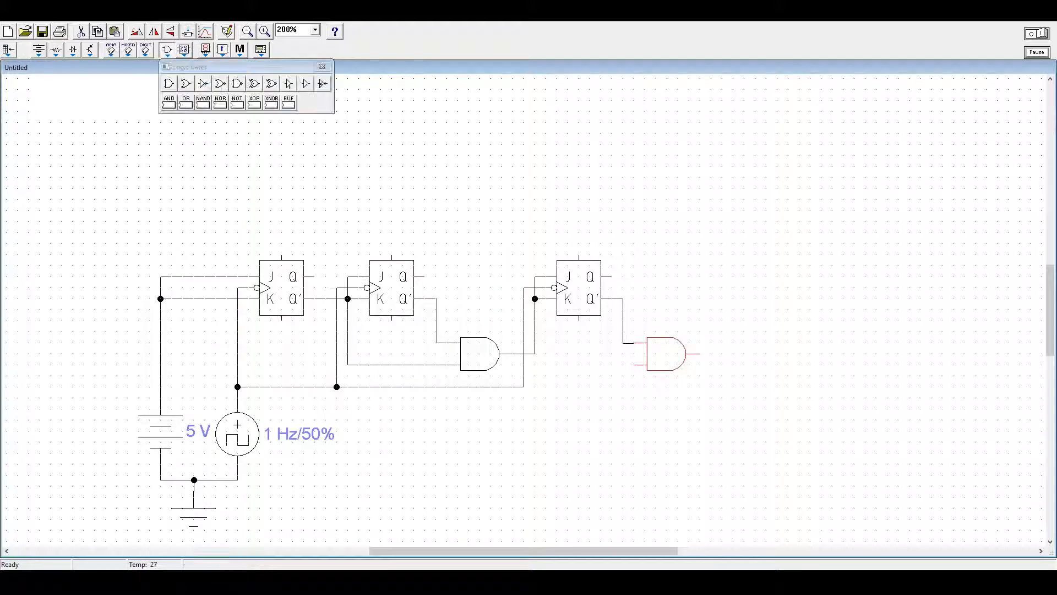
left_click(666, 408)
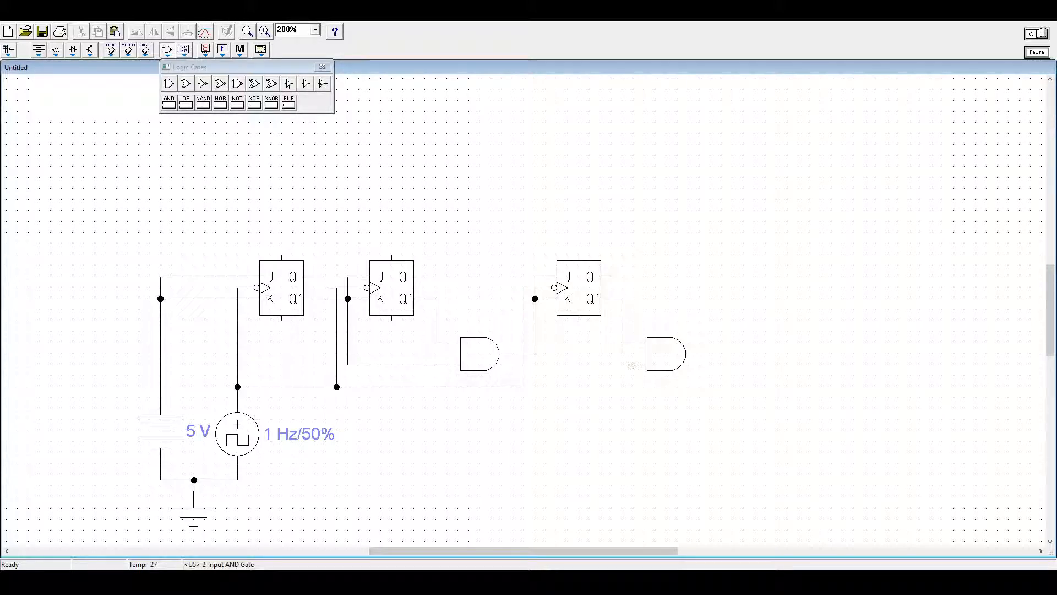
left_click_drag(633, 364, 534, 354)
- Place a fourth JK flip-flop to the right of the second AND gate and wire its clock input to the shared clock line
left_click(184, 50)
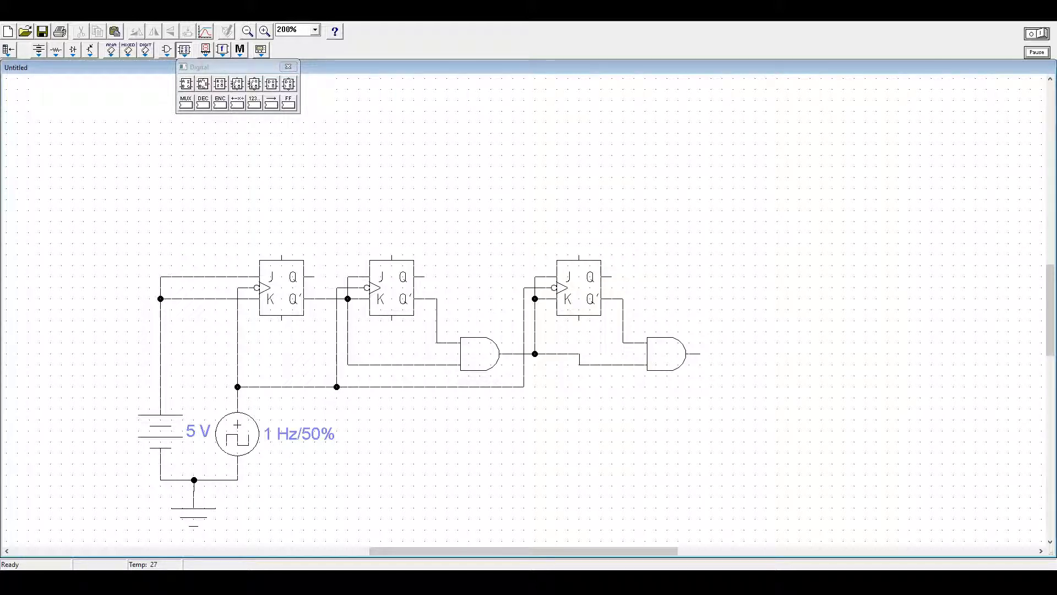
left_click_drag(236, 84, 766, 287)
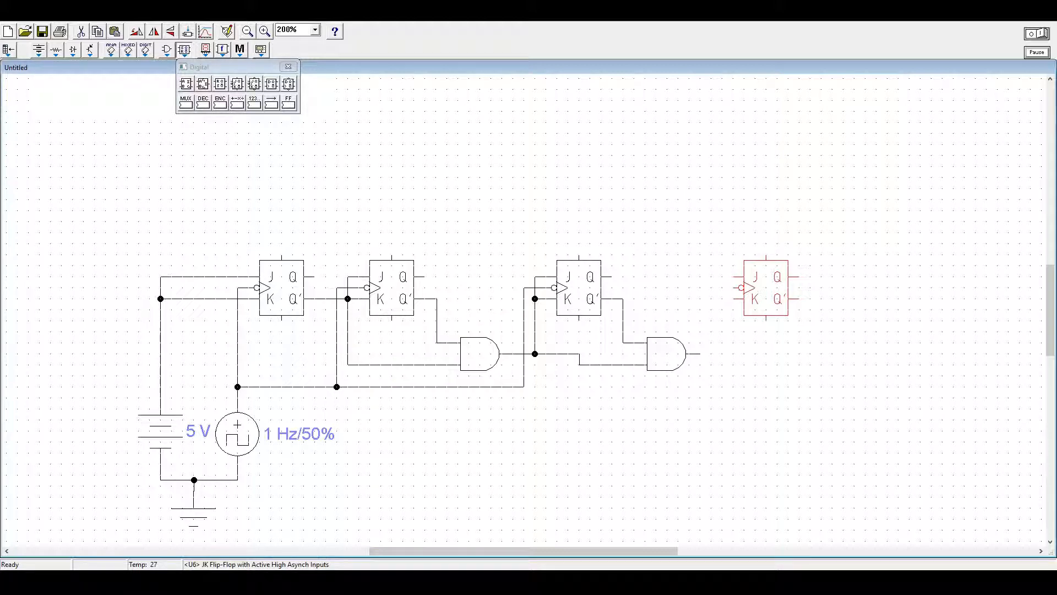
left_click_drag(733, 288, 714, 288)
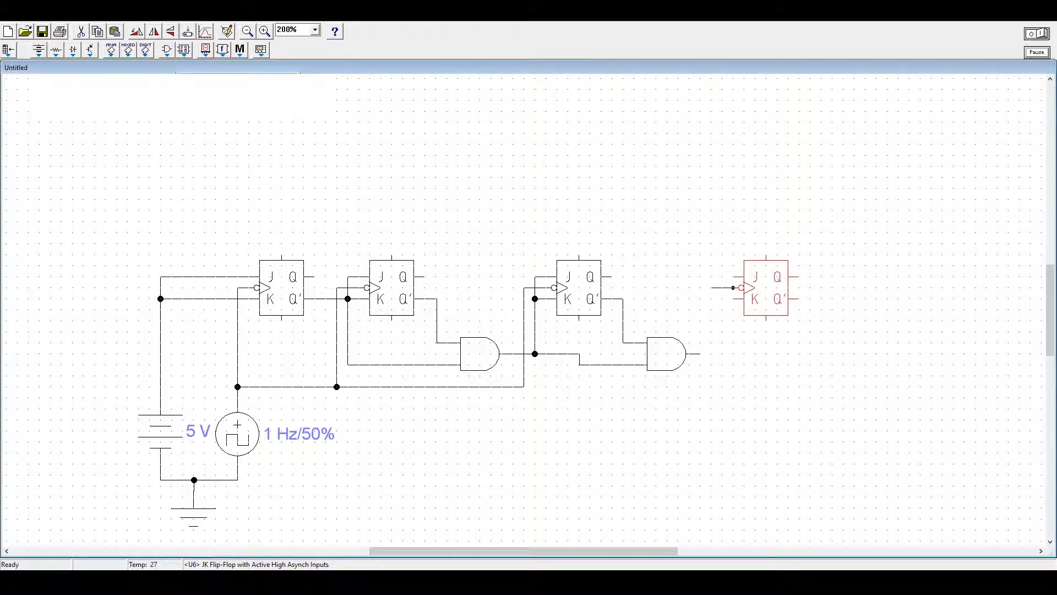
left_click_drag(712, 288, 524, 386)
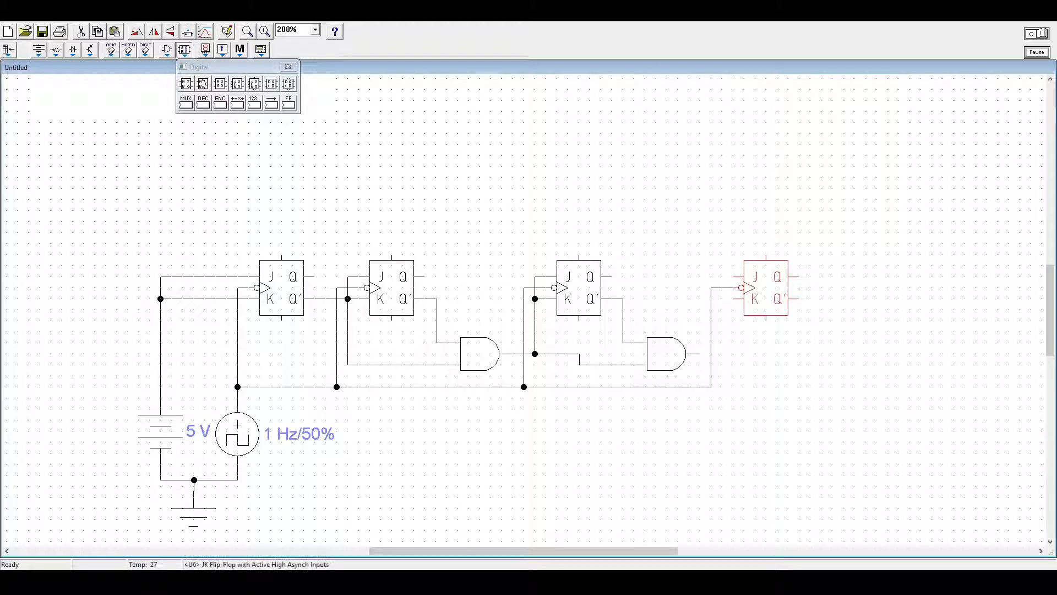
left_click(288, 67)
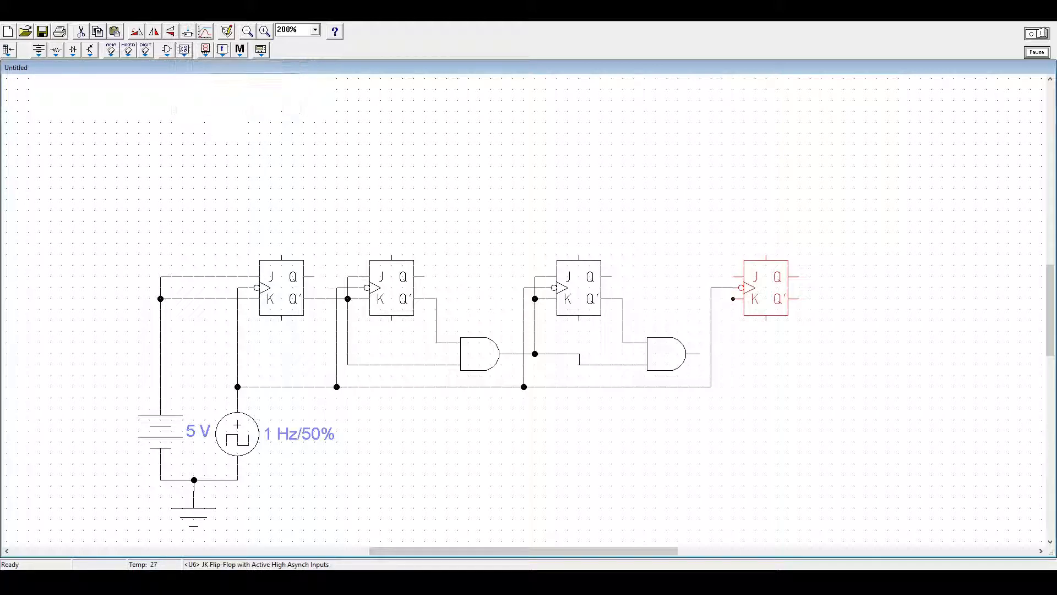
- Wire the fourth flip-flop's K input to the second AND gate's output and tie its J input to the K wire
mouse_move(733, 298)
left_mouse_down()
mouse_move(724, 358)
mouse_move(700, 354)
left_mouse_up()
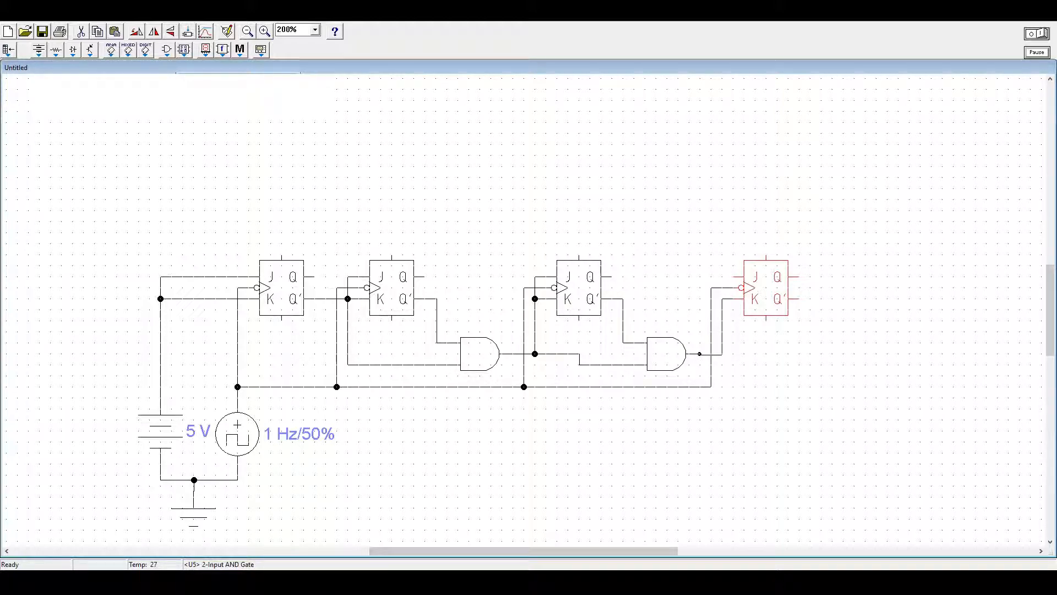
left_click(185, 49)
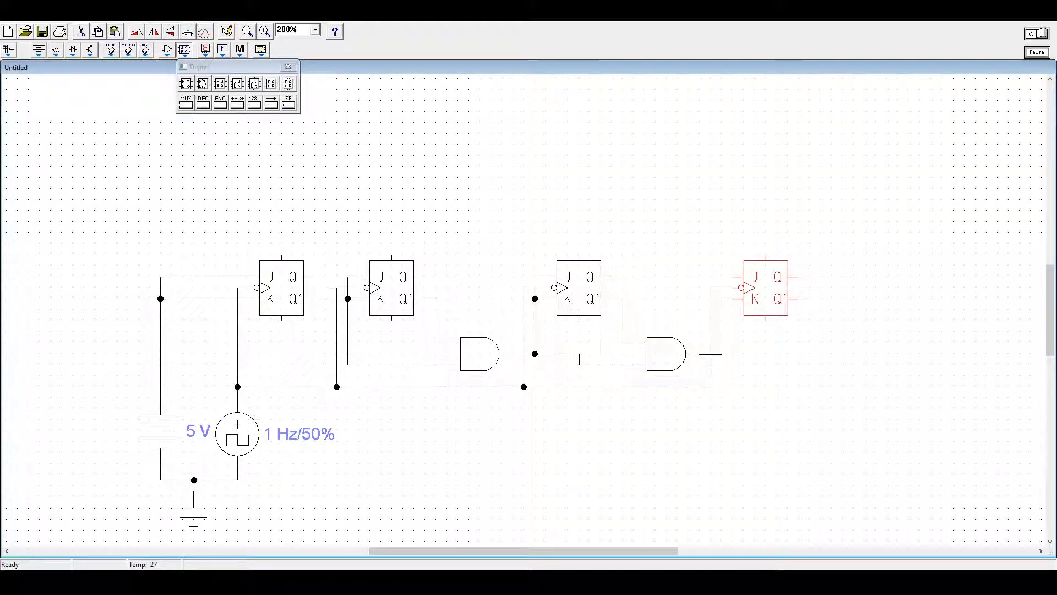
key("Escape")
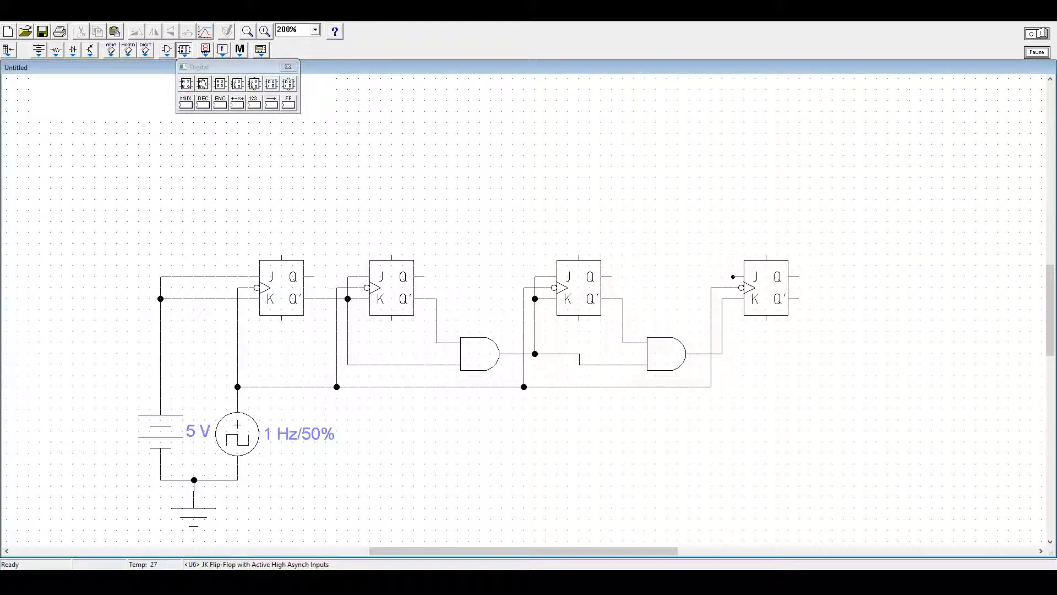
mouse_move(733, 276)
left_mouse_down()
mouse_move(722, 276)
mouse_move(722, 298)
left_mouse_up()
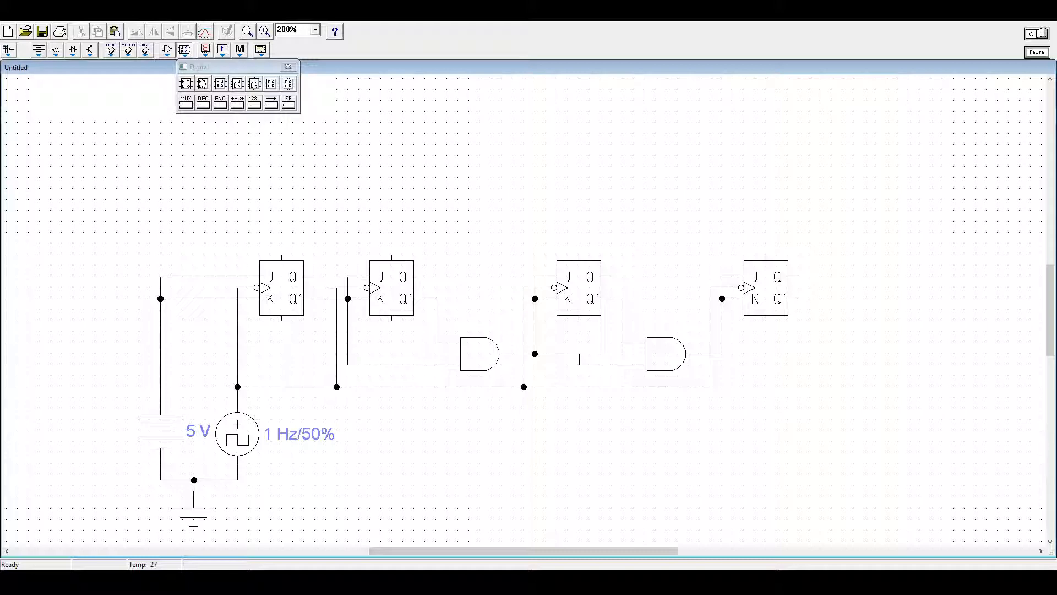
- Place a decoded seven-segment display above and right of the fourth flip-flop and wire that flip-flop's Q to the display's leftmost pin
left_click(206, 50)
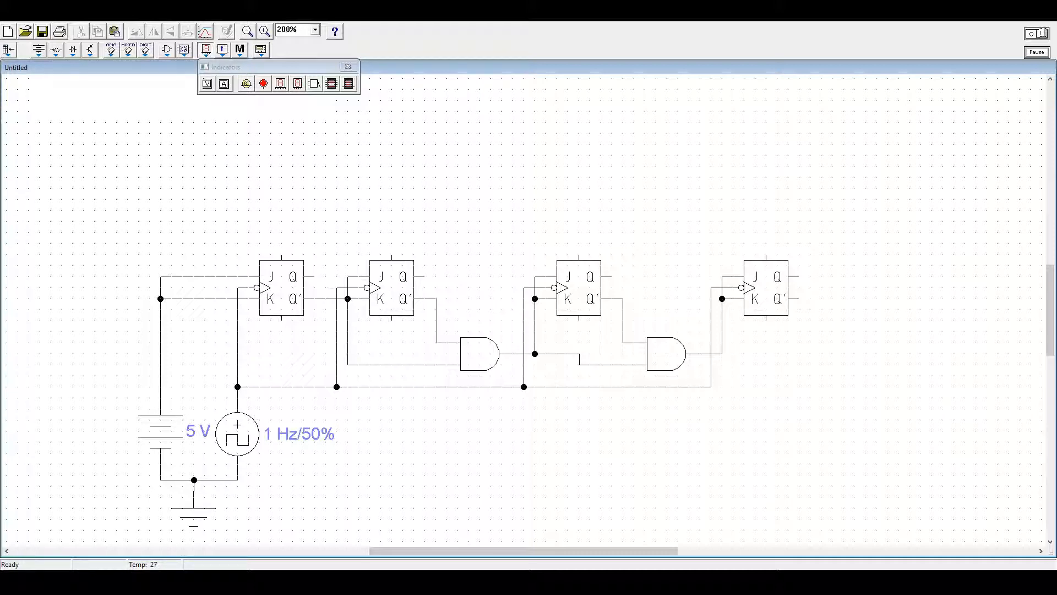
left_click_drag(297, 84, 832, 122)
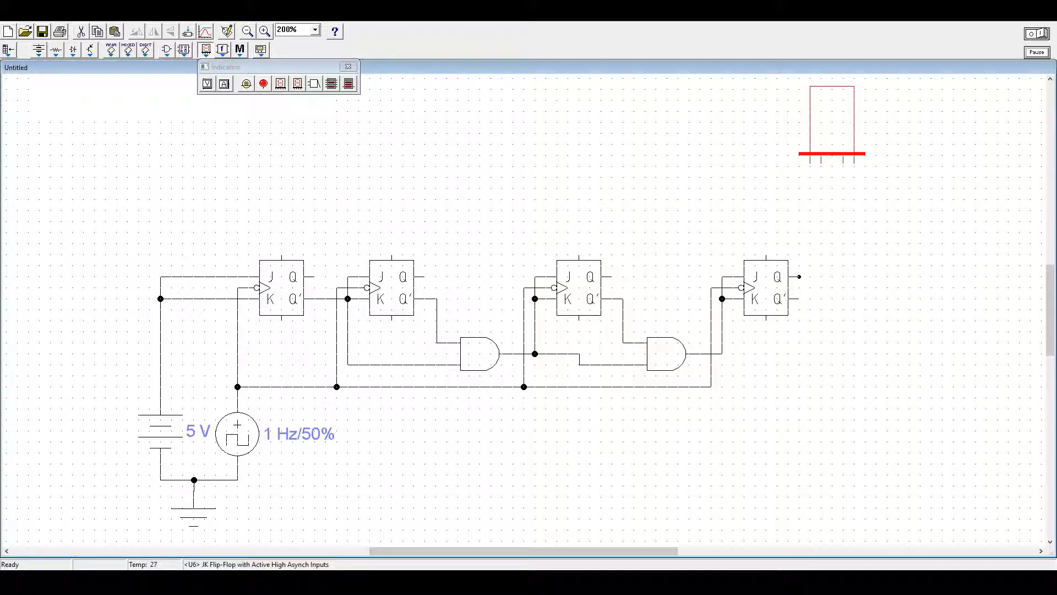
left_click_drag(798, 277, 809, 163)
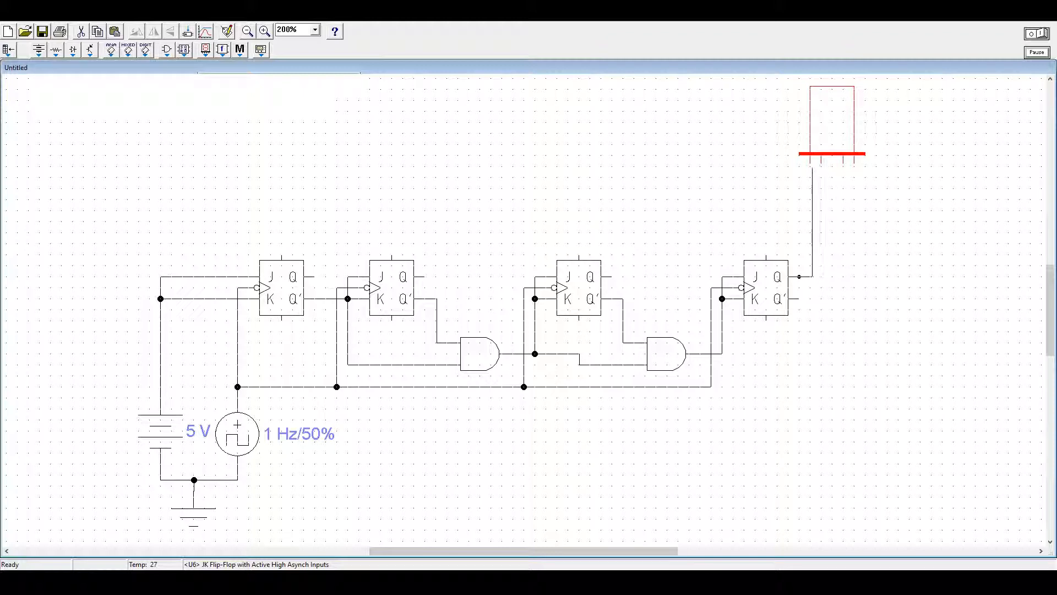
- Wire the display's second pin from the left to the third flip-flop's Q and its third pin to the second flip-flop's Q
left_click(206, 49)
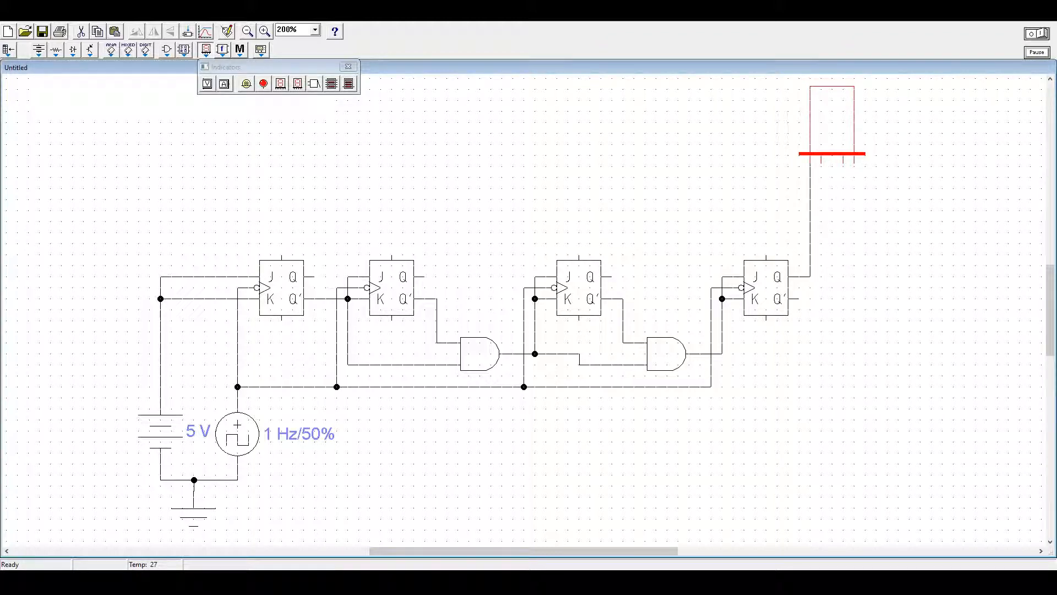
left_click_drag(821, 163, 612, 276)
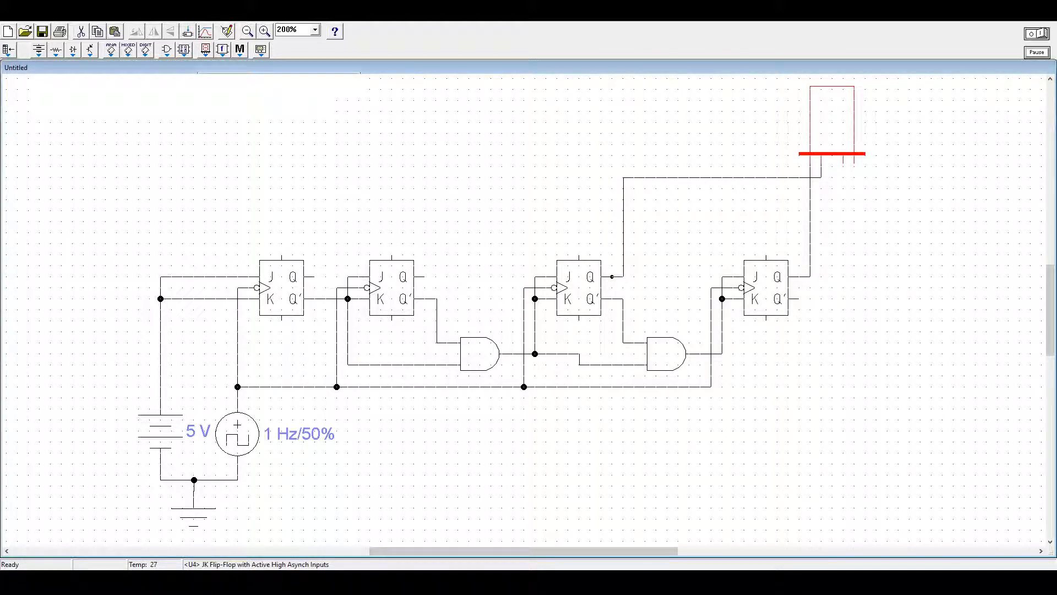
left_click(206, 50)
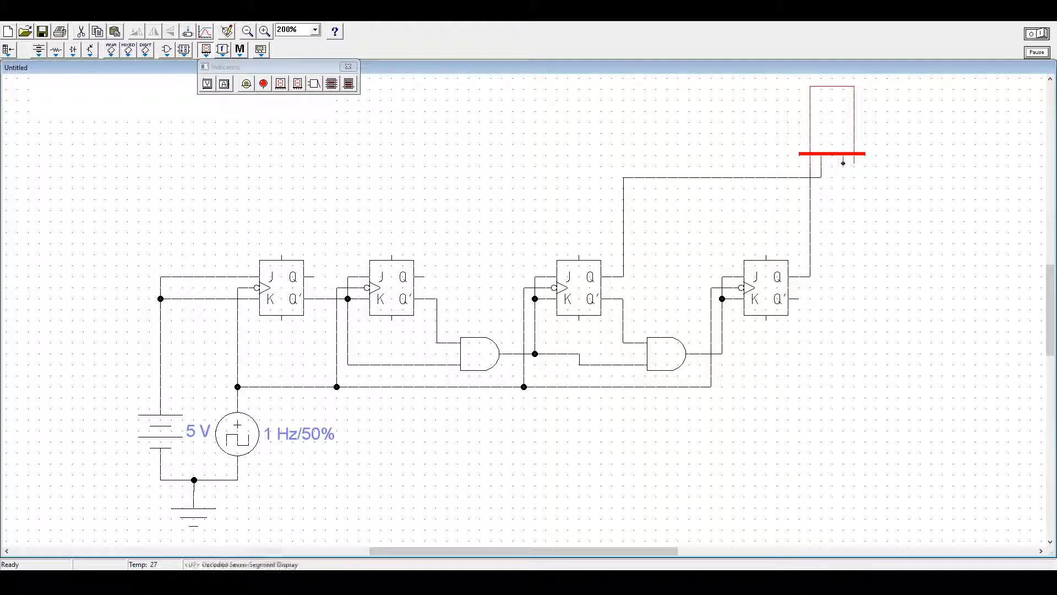
left_click_drag(843, 163, 424, 276)
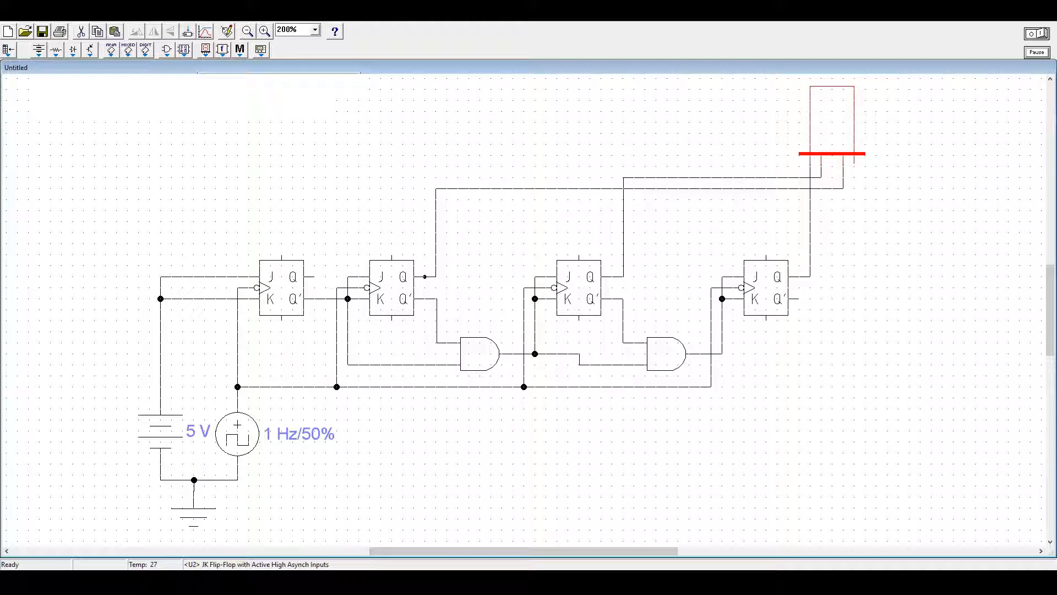
- Wire the display's rightmost pin to the first flip-flop's Q output
left_click(206, 50)
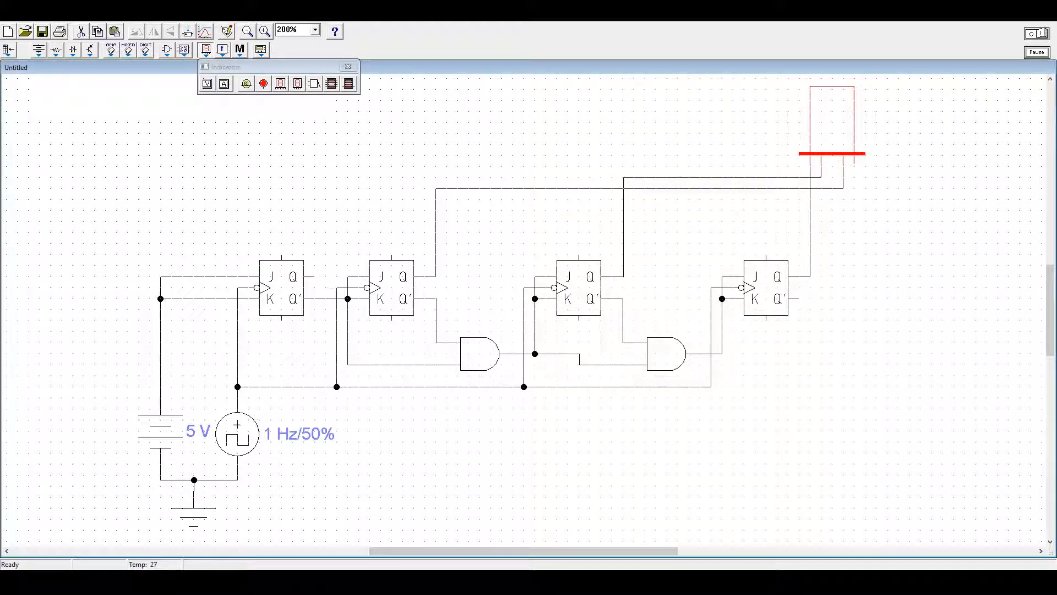
left_click_drag(854, 163, 291, 201)
left_click_drag(344, 214, 325, 277)
left_click(206, 50)
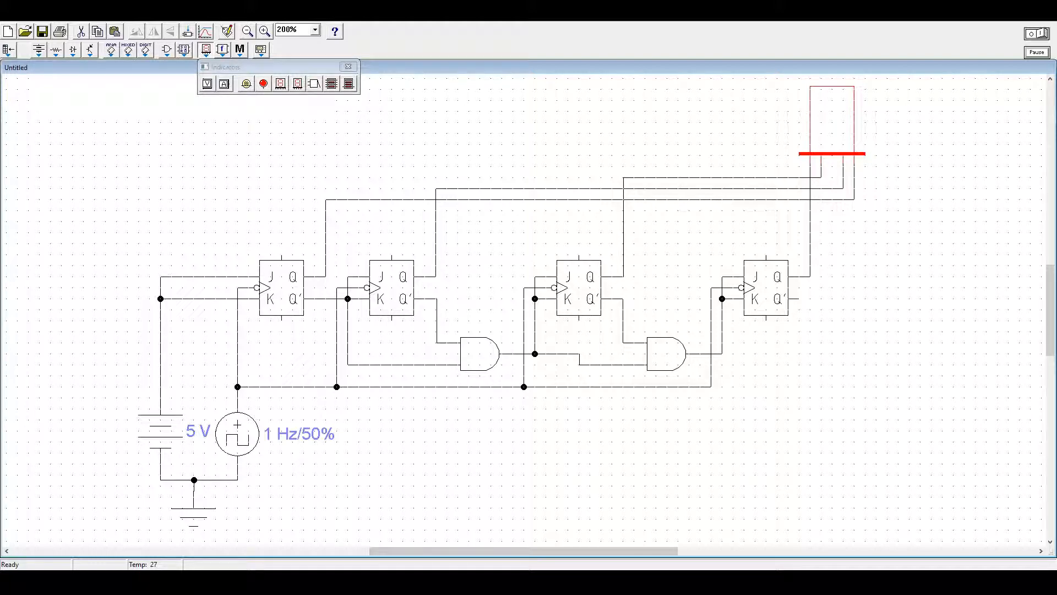
left_click(348, 66)
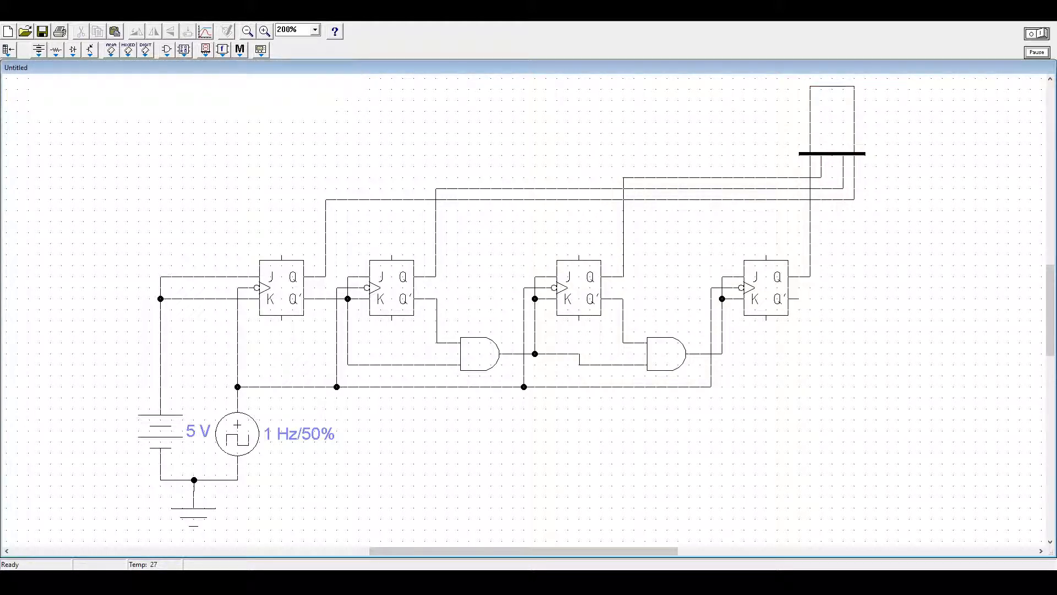